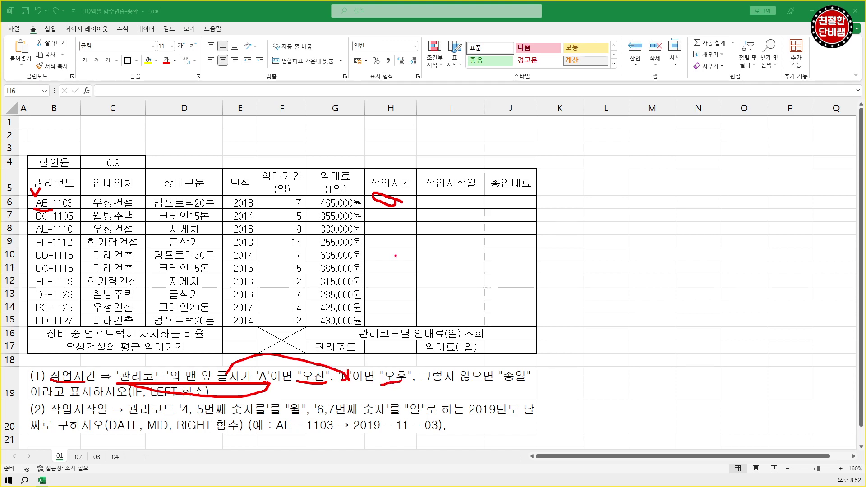
mouse_move(375, 218)
mouse_down()
mouse_move(419, 224)
mouse_move(361, 213)
mouse_move(391, 226)
mouse_up()
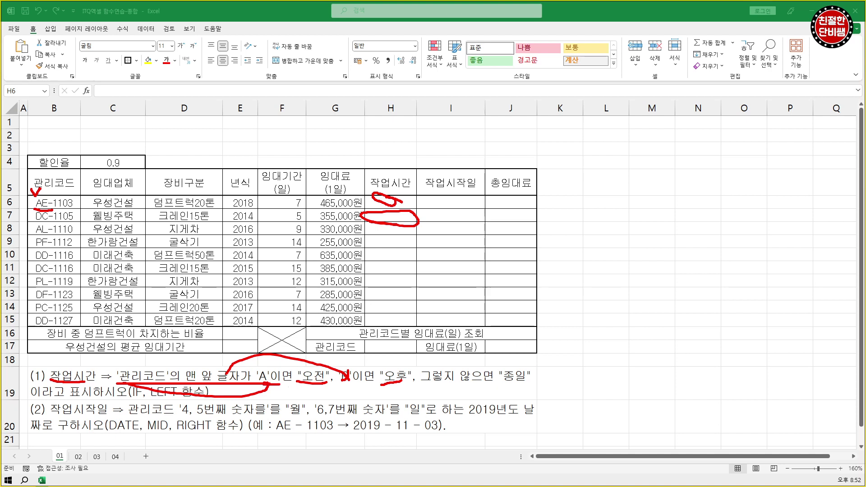
drag(342, 386, 356, 386)
mouse_move(368, 228)
mouse_down()
mouse_move(374, 236)
mouse_move(366, 234)
mouse_up()
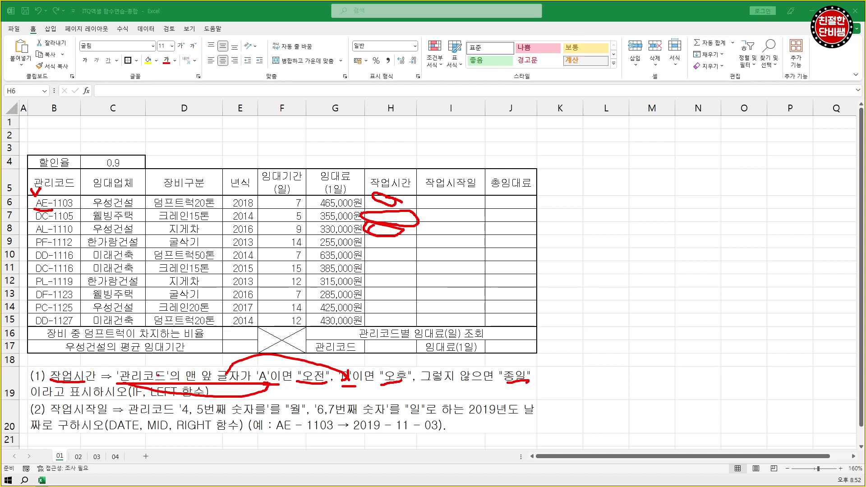
key(Escape)
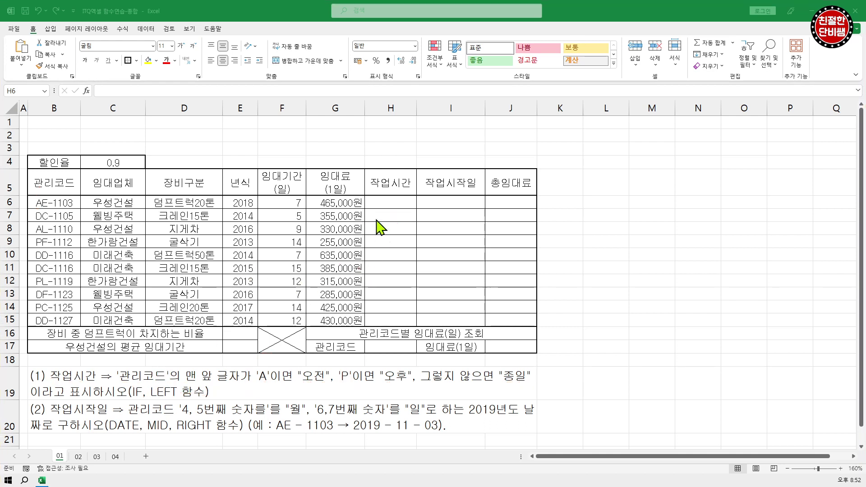
Step: Start an IF formula in cell H6 and open its function arguments dialog
click(392, 202)
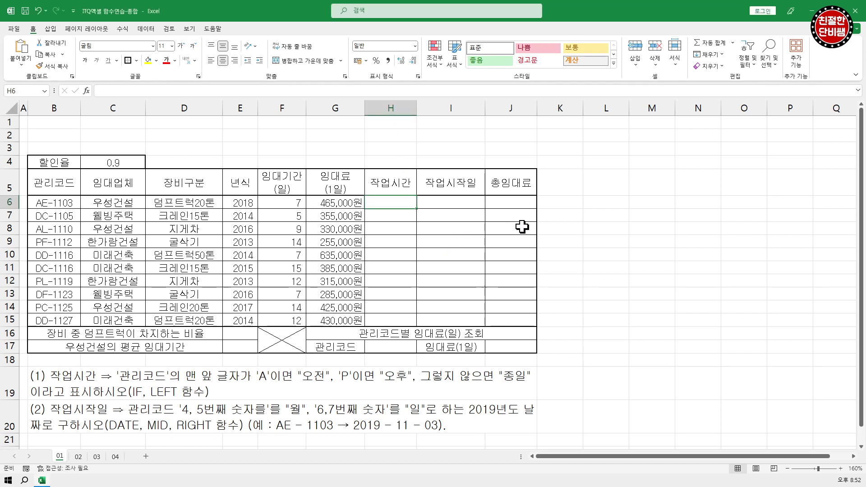
text(=)
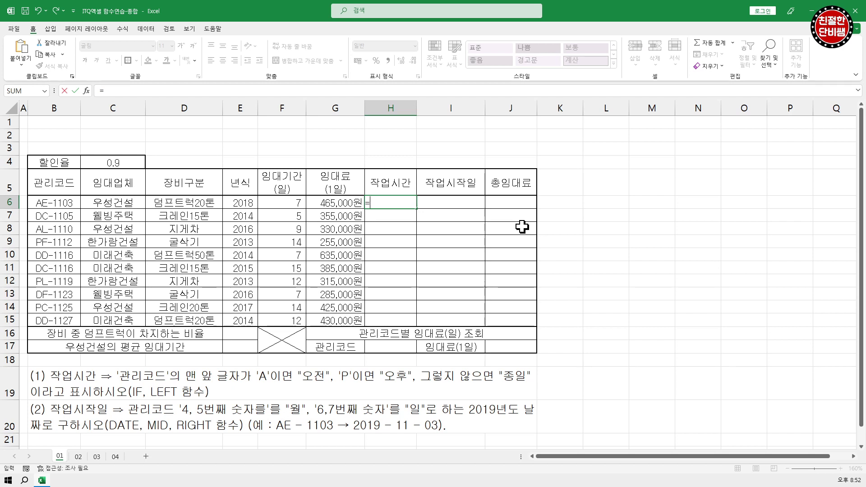
text(if)
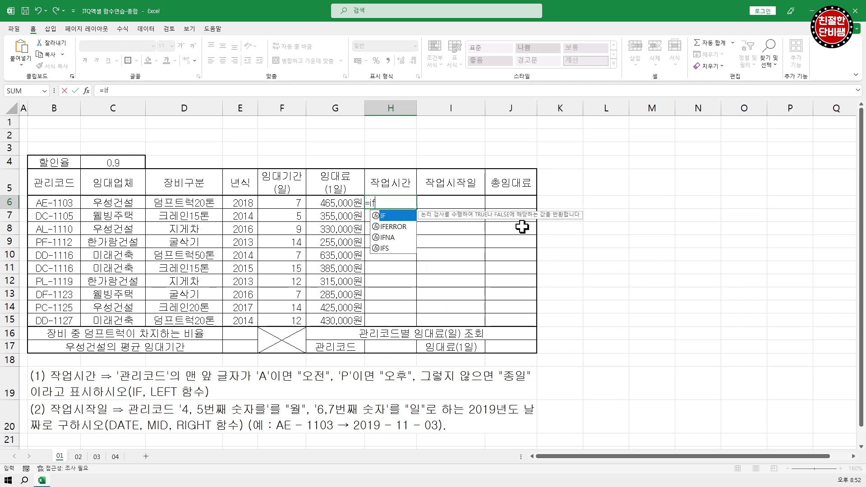
text(()
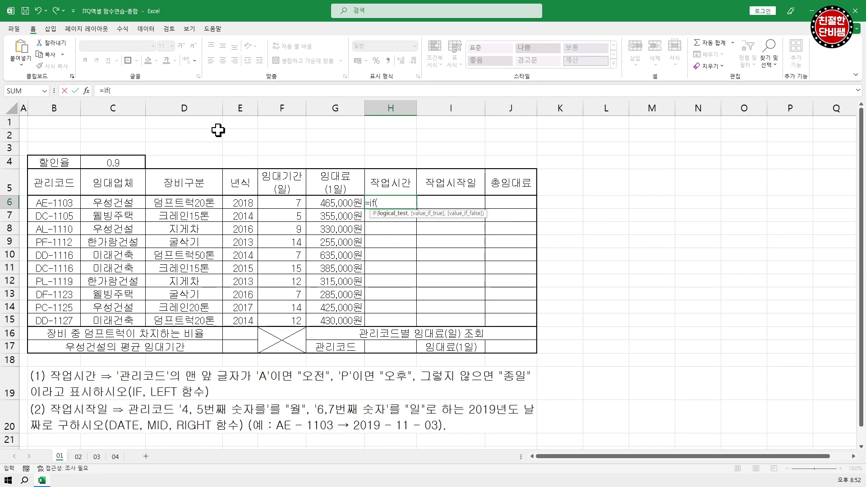
click(86, 91)
drag(539, 222, 468, 209)
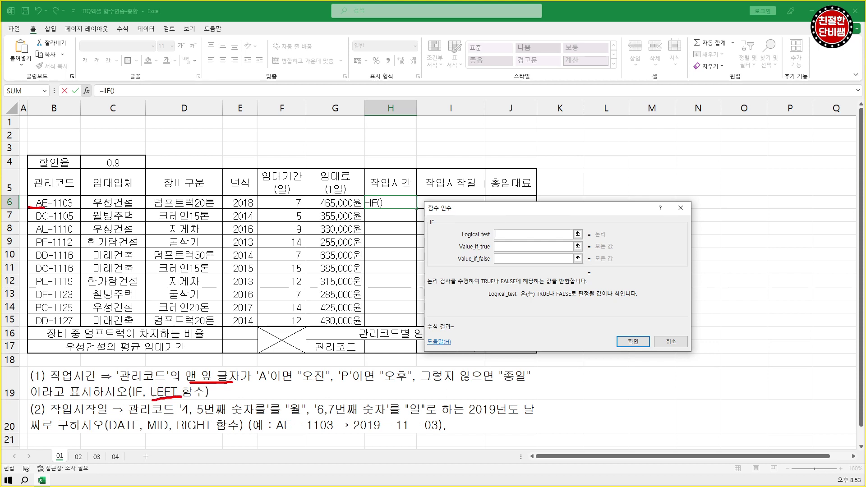
key(Escape)
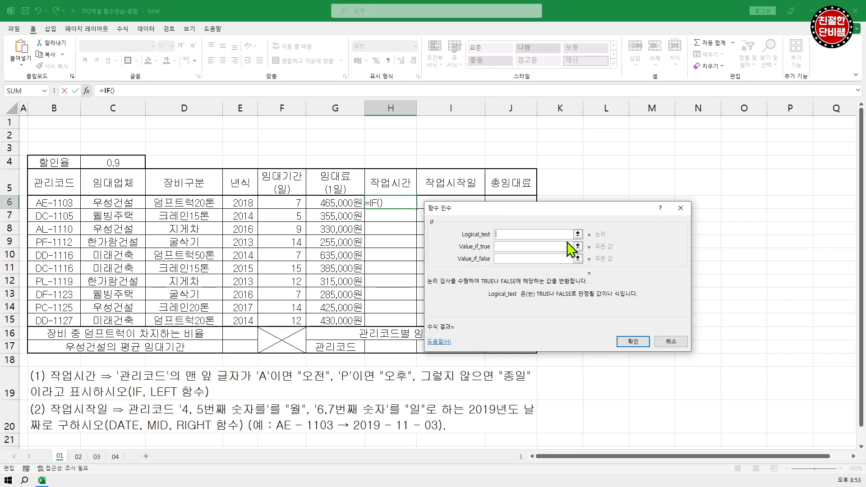
Step: Nest a LEFT function in the IF's logical test, with B6 as the text and 1 as the number of characters
text(ft()
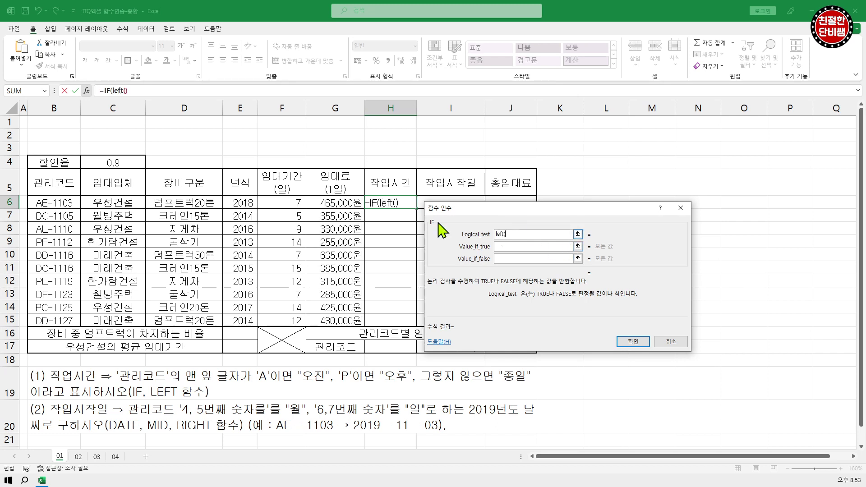
click(125, 91)
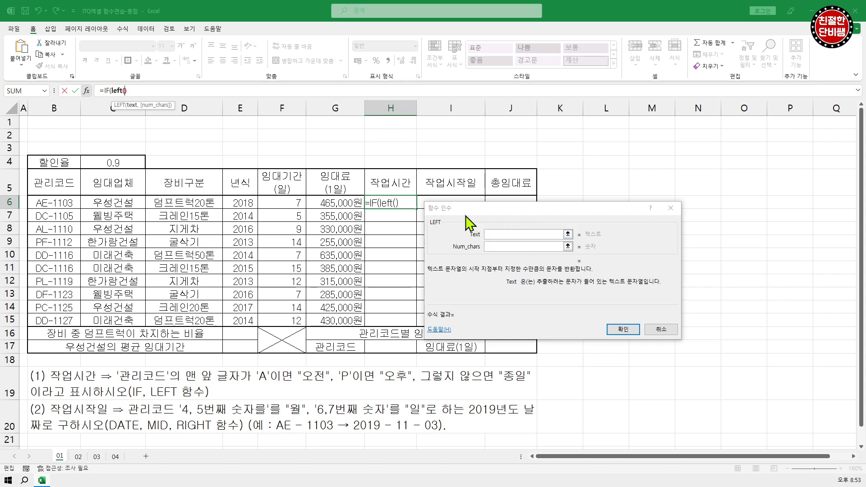
drag(455, 211, 449, 220)
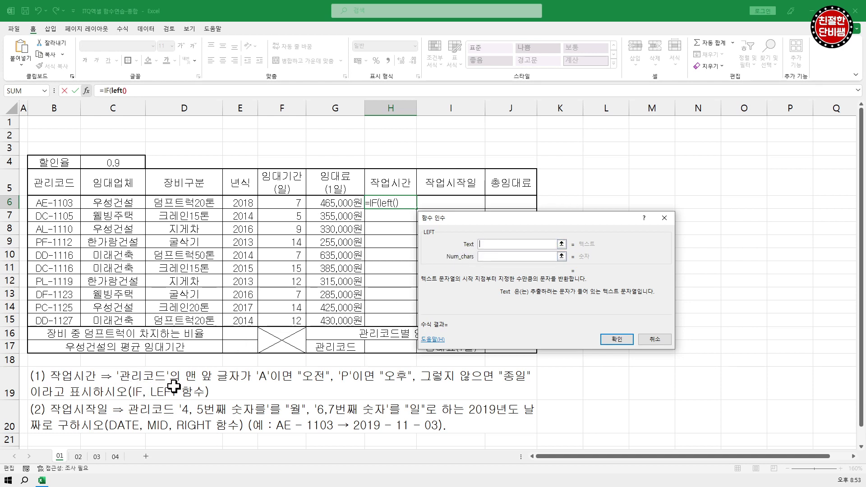
click(53, 201)
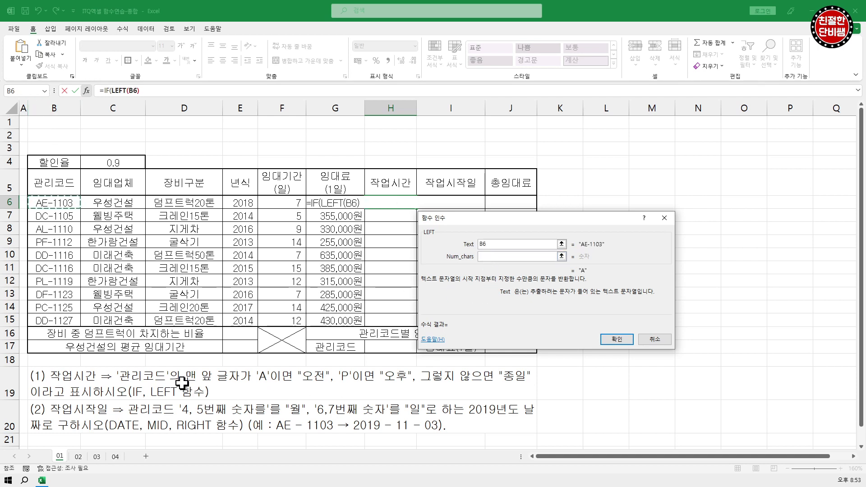
click(494, 256)
text(1)
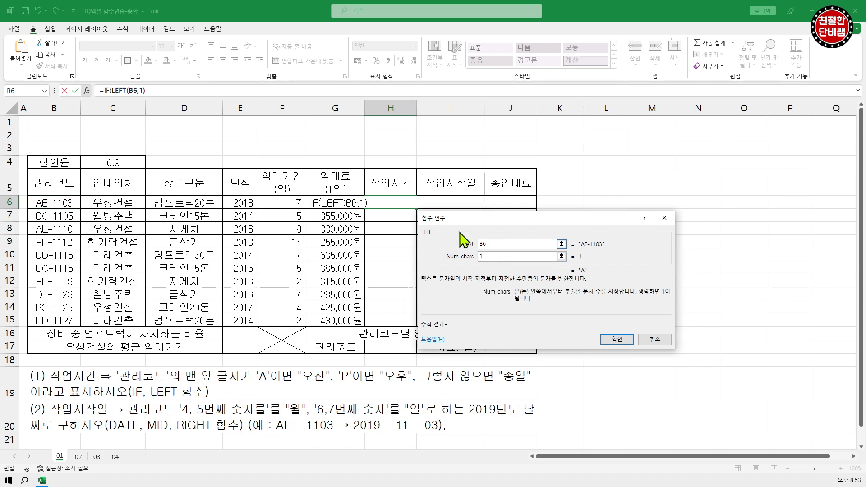
key(ctrl+2)
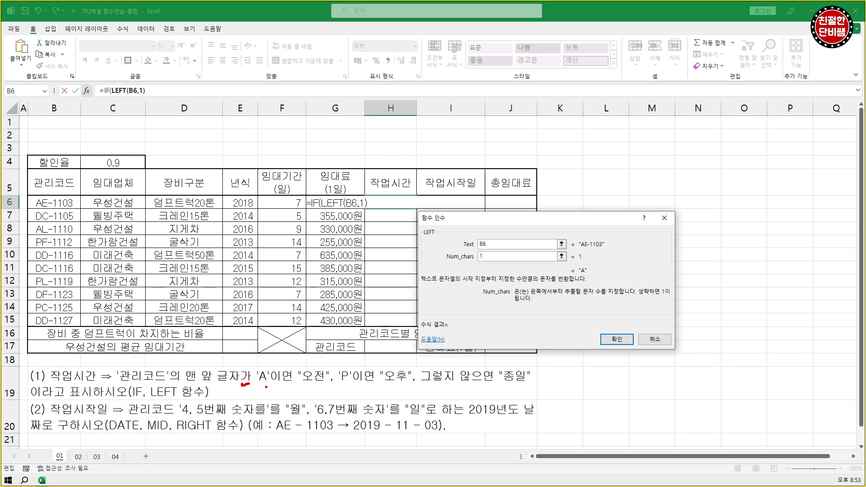
key(Escape)
Step: Return to the outer IF's arguments and complete its logical test as LEFT(B6,1)="A"
click(106, 90)
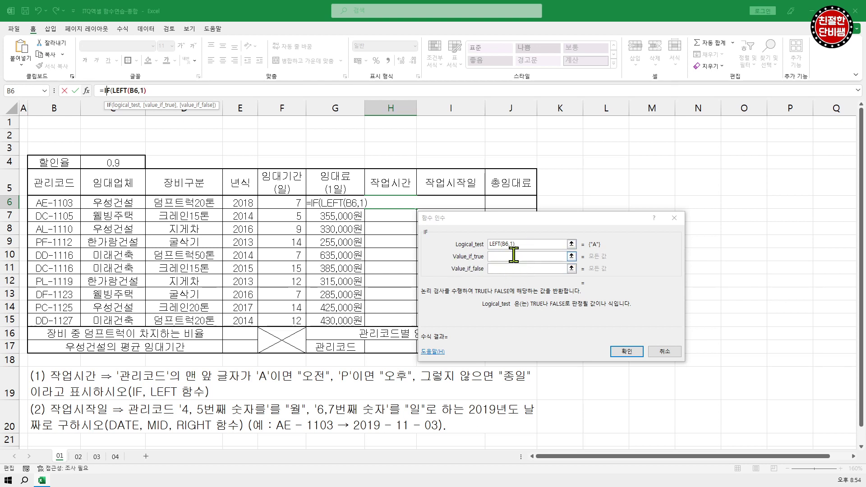
drag(491, 244, 513, 244)
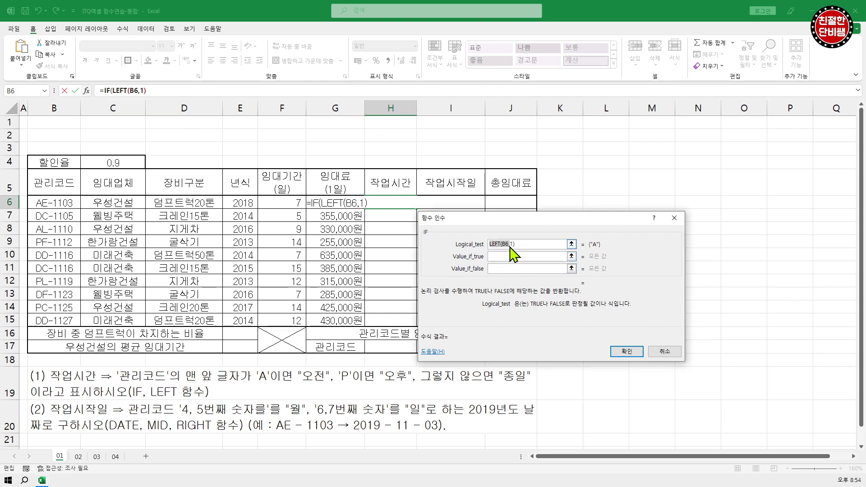
click(513, 244)
text("A")
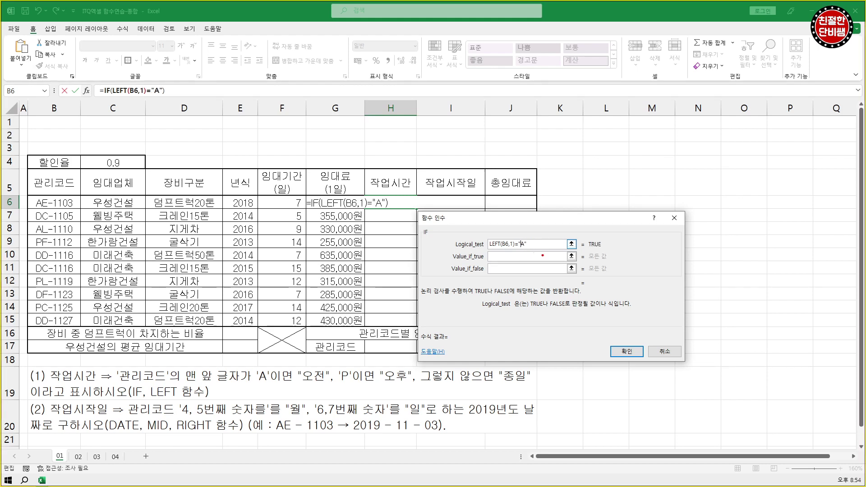
drag(586, 250, 600, 247)
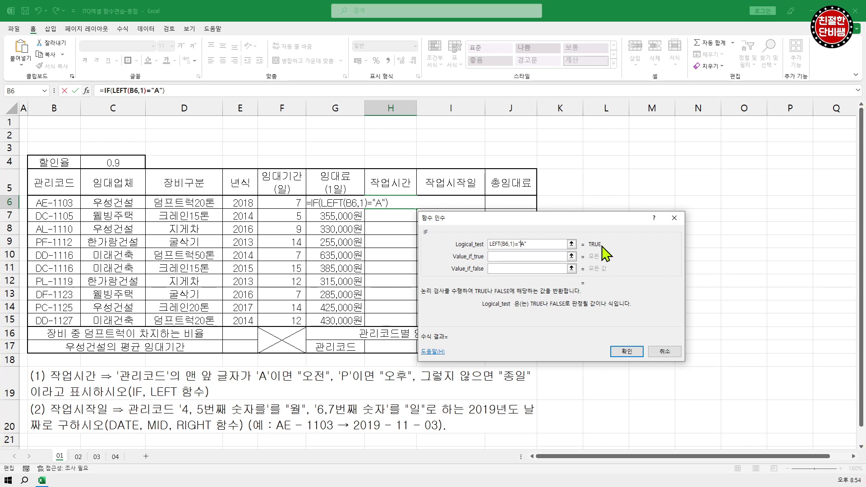
Step: Set the outer IF's value if true to "오전"
click(501, 256)
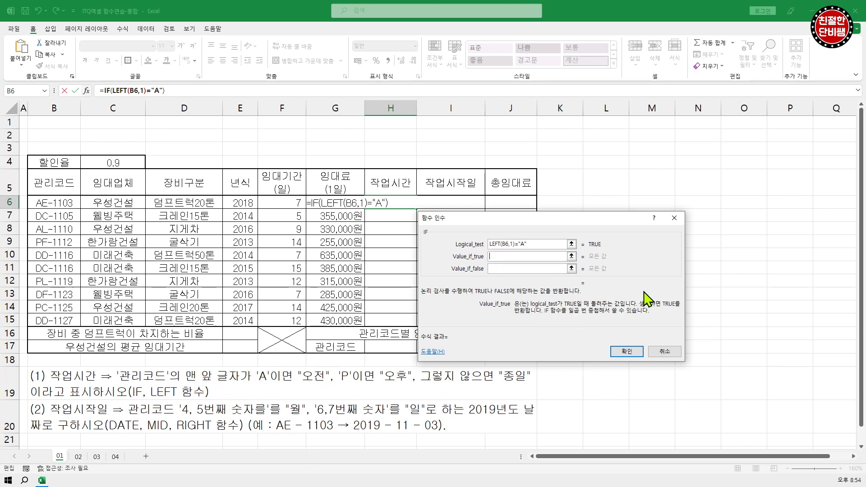
text(오전)
key(Tab)
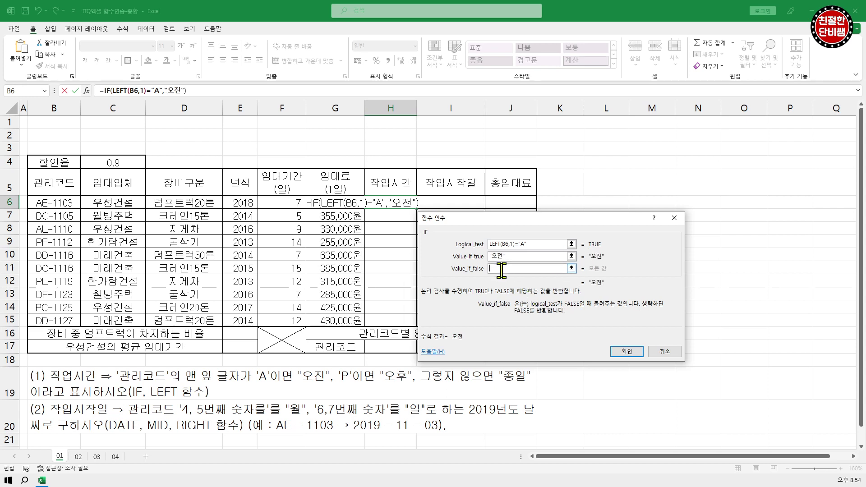
drag(512, 257, 488, 256)
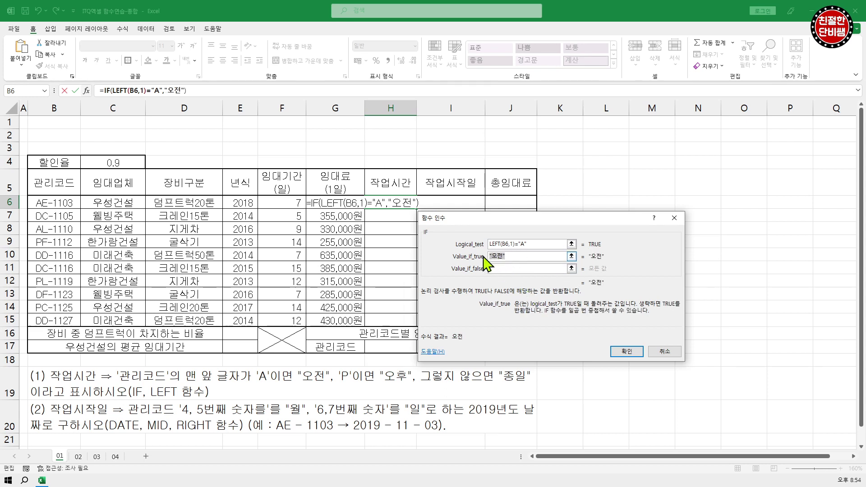
click(514, 255)
click(509, 270)
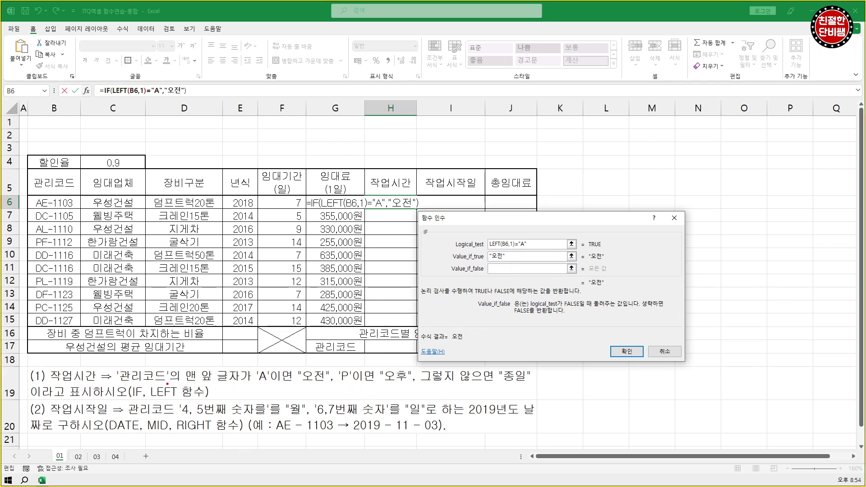
drag(121, 382, 263, 382)
mouse_move(353, 362)
mouse_down()
mouse_move(350, 386)
mouse_move(354, 361)
mouse_up()
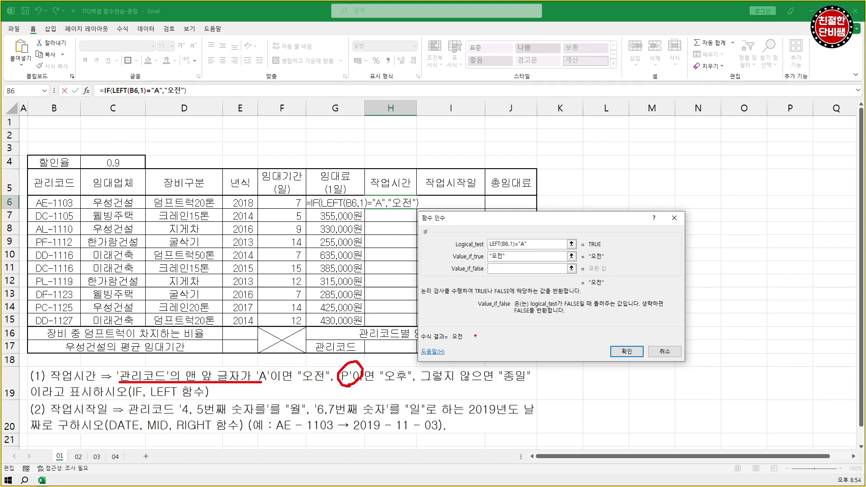
mouse_move(488, 249)
mouse_down()
mouse_move(523, 249)
mouse_move(532, 238)
mouse_move(484, 237)
mouse_move(486, 249)
mouse_move(518, 260)
mouse_up()
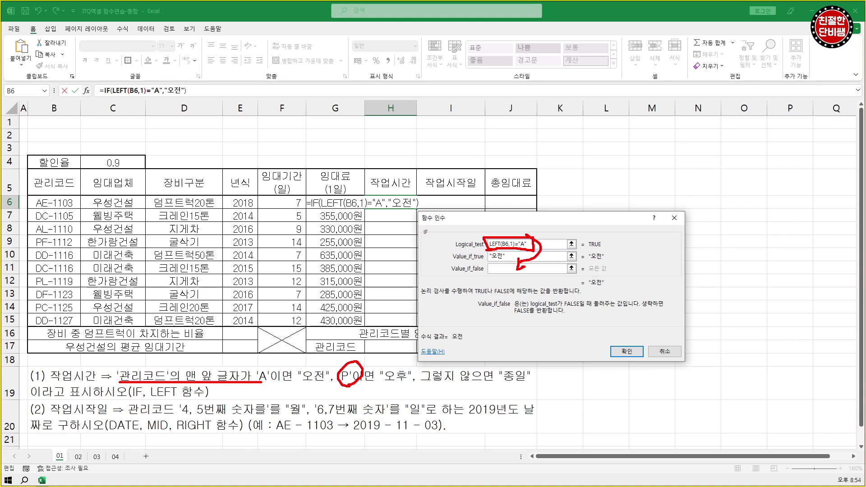
key(Escape)
Step: Copy the logical test LEFT(B6,1)="A" and nest a second IF function as the outer IF's value if false
drag(539, 245, 485, 248)
right_click(510, 247)
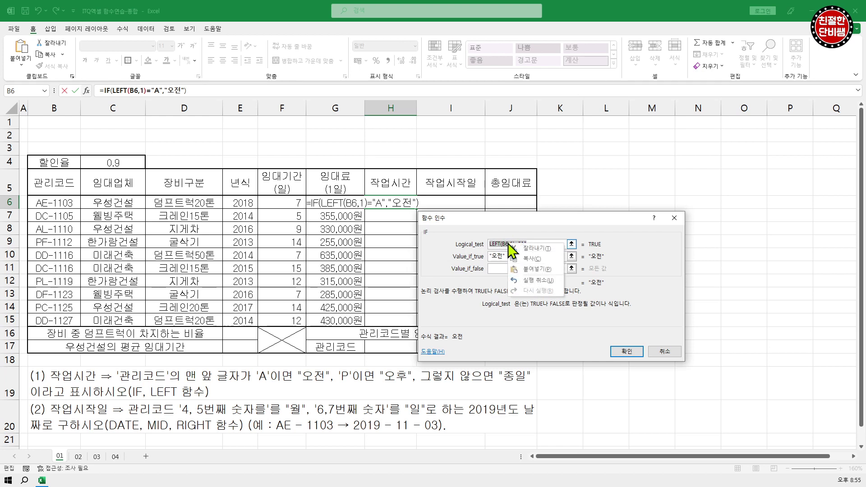
click(526, 258)
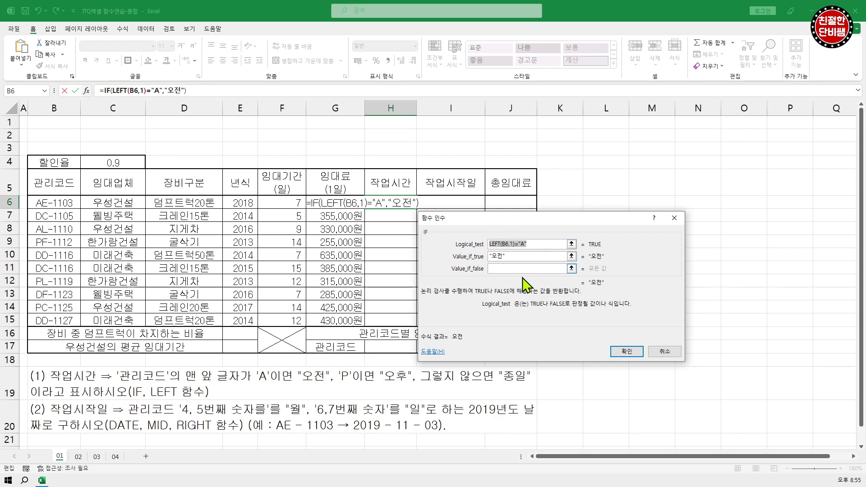
click(493, 268)
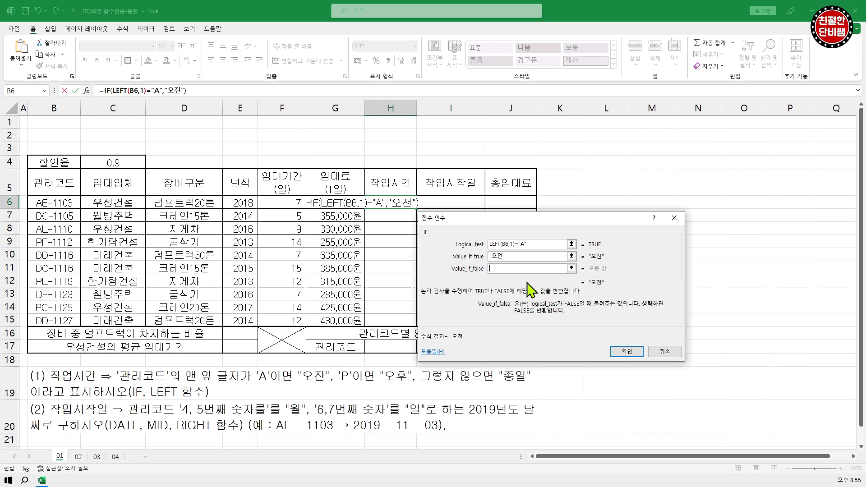
text(if()
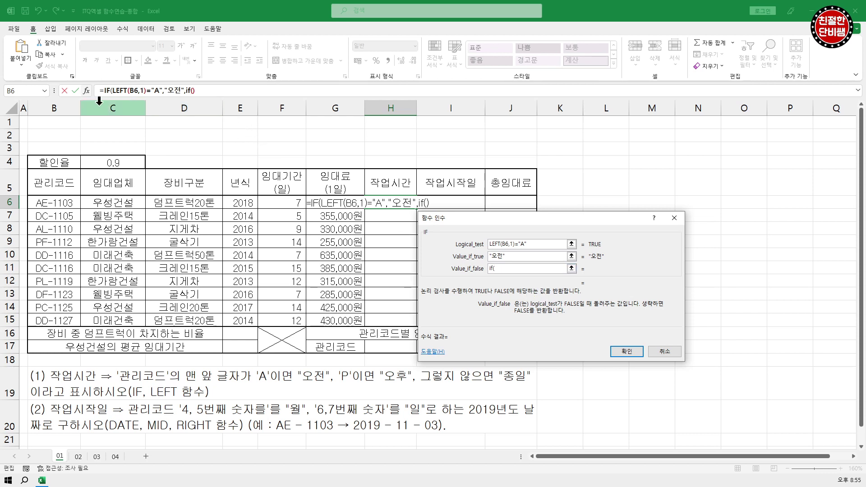
click(193, 91)
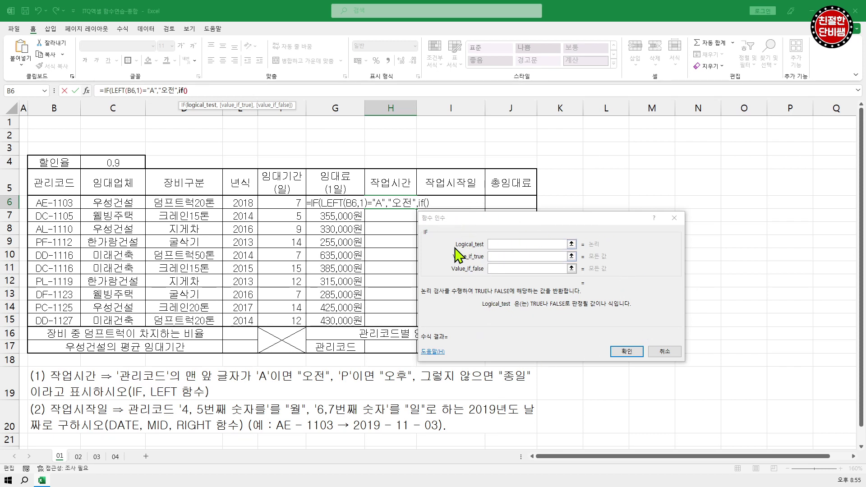
Step: Paste the copied condition as the nested IF's logical test and change its letter to "P"
click(494, 244)
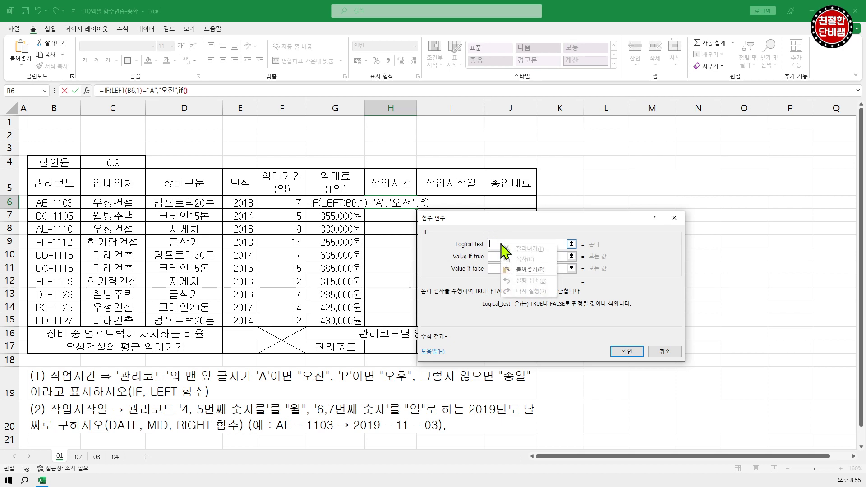
click(532, 270)
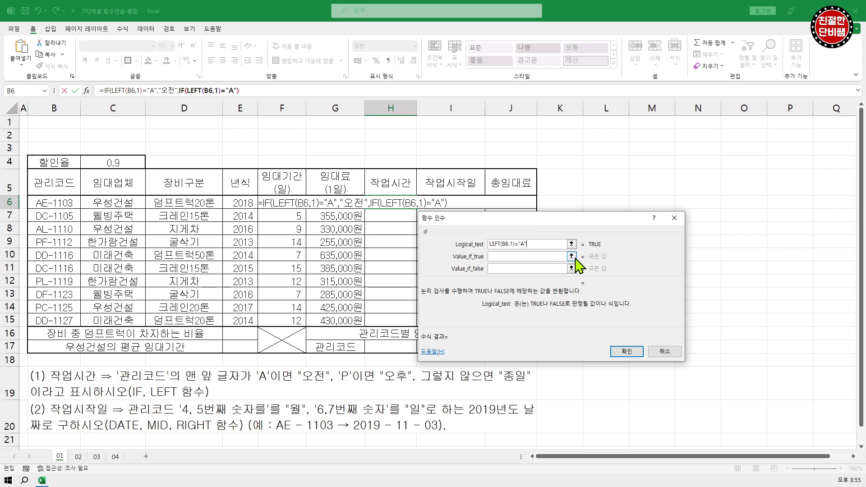
key(BackSpace)
text(P)
click(542, 245)
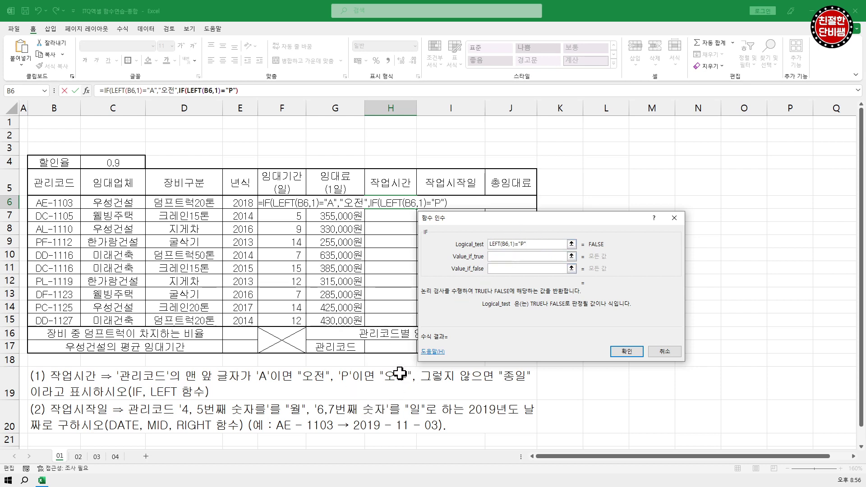
Step: Enter 오후 as the nested IF's value if true
click(500, 257)
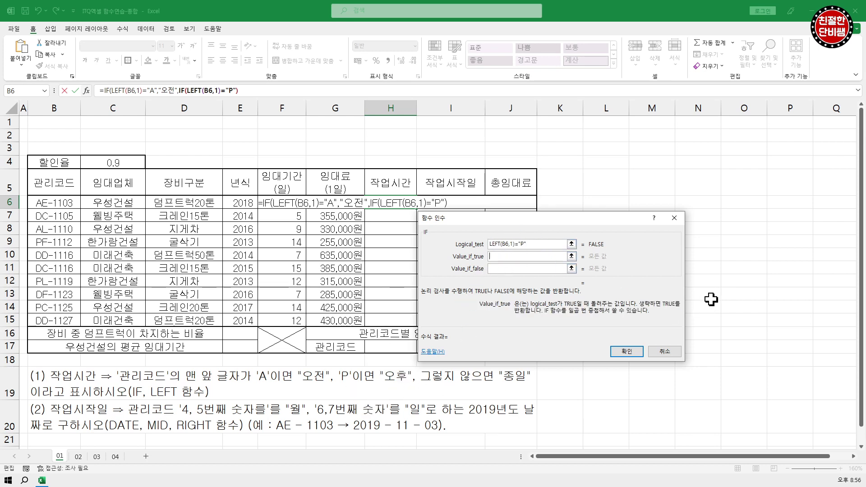
text(d)
key(BackSpace)
text(오후)
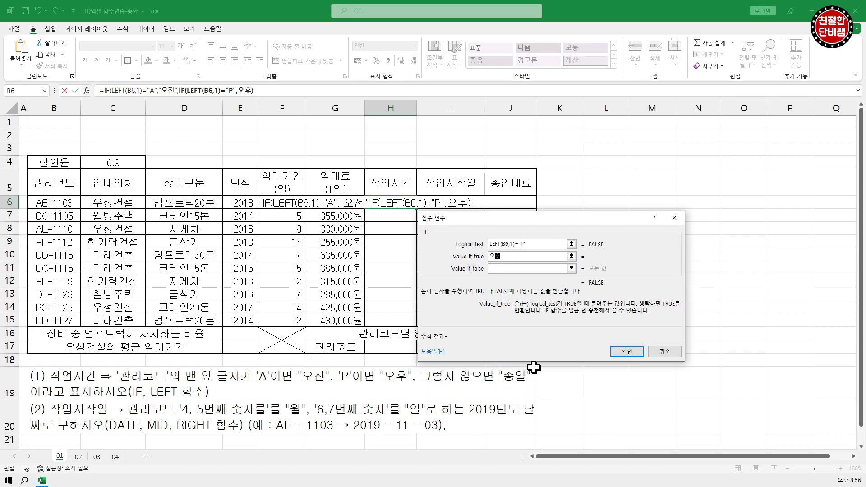
Step: Set the nested IF's value if false to "종일" and submit the function arguments
key(Tab)
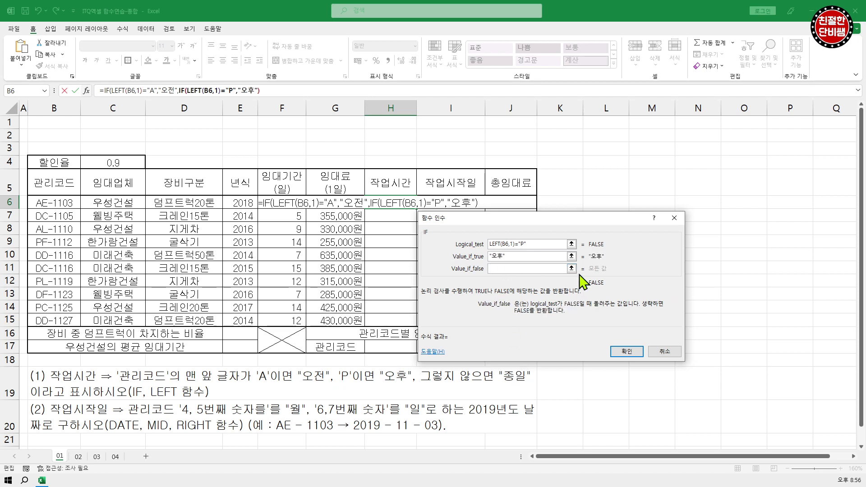
text(종일)
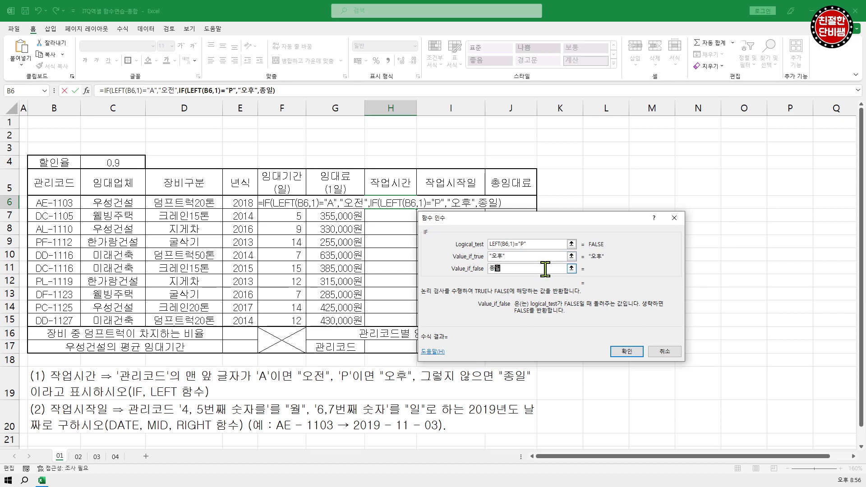
key(Tab)
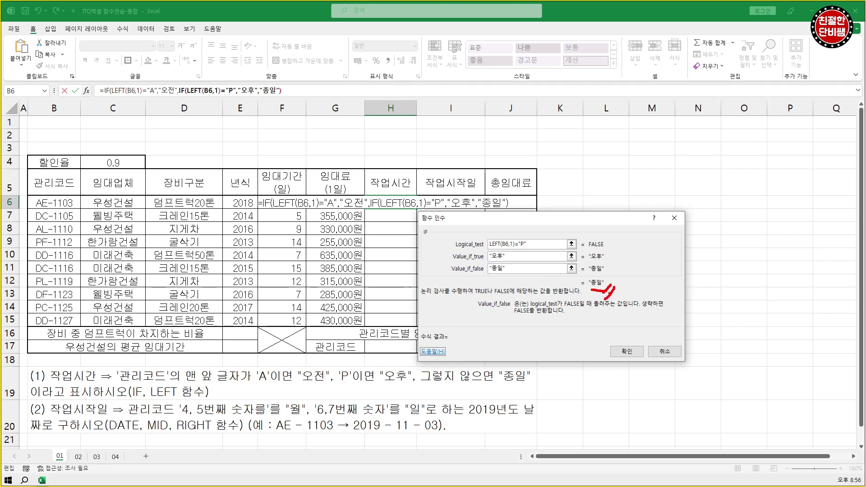
click(626, 351)
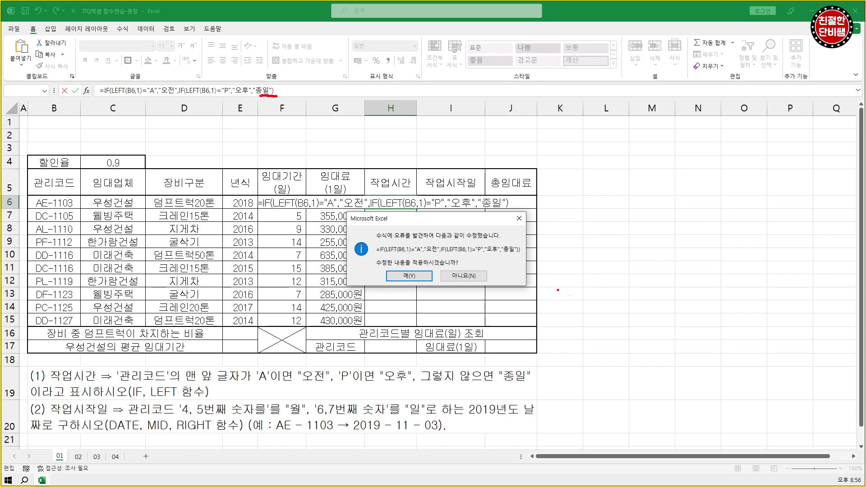
drag(516, 239, 518, 247)
drag(450, 255, 458, 255)
drag(470, 241, 469, 247)
drag(470, 254, 511, 257)
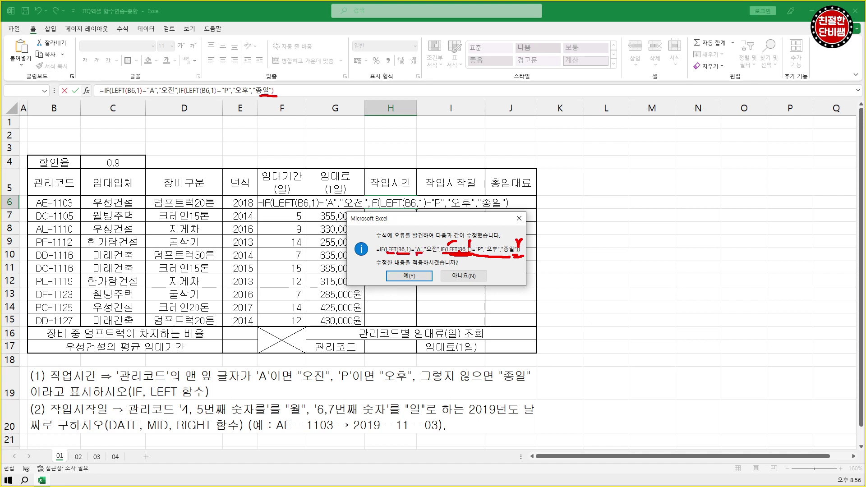
mouse_move(387, 256)
mouse_down()
mouse_move(381, 247)
mouse_move(412, 244)
mouse_move(421, 255)
mouse_up()
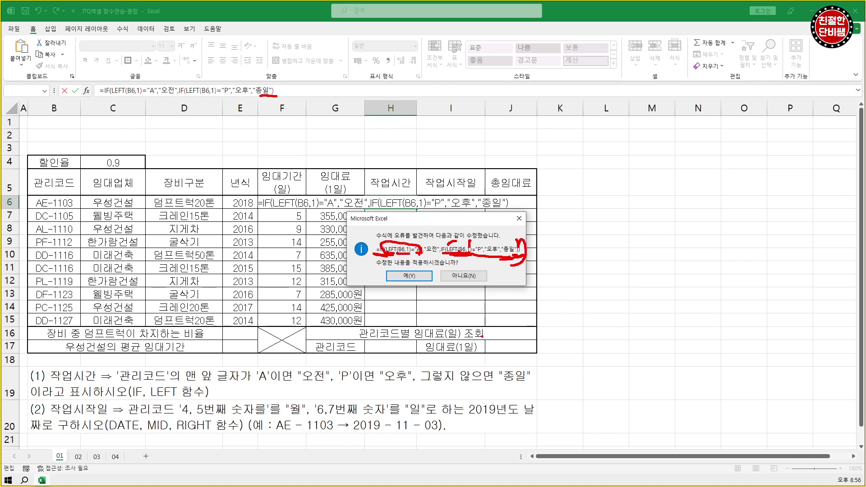
key(Escape)
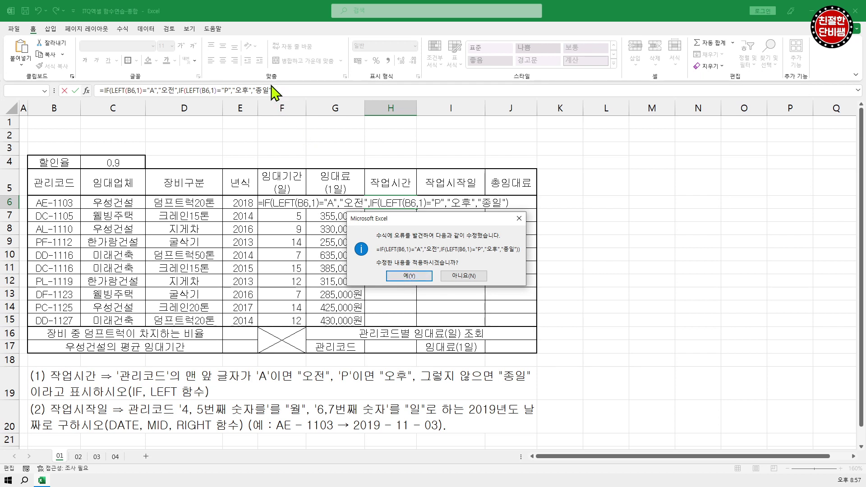
Step: Accept the proposed formula correction and fill the 작업시간 formula from H6 down to H15, checking the first and last cells
click(409, 276)
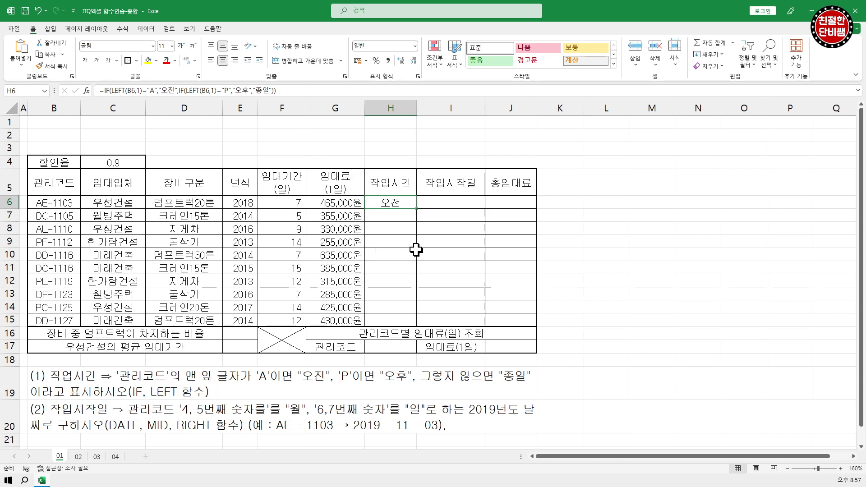
drag(416, 211, 408, 330)
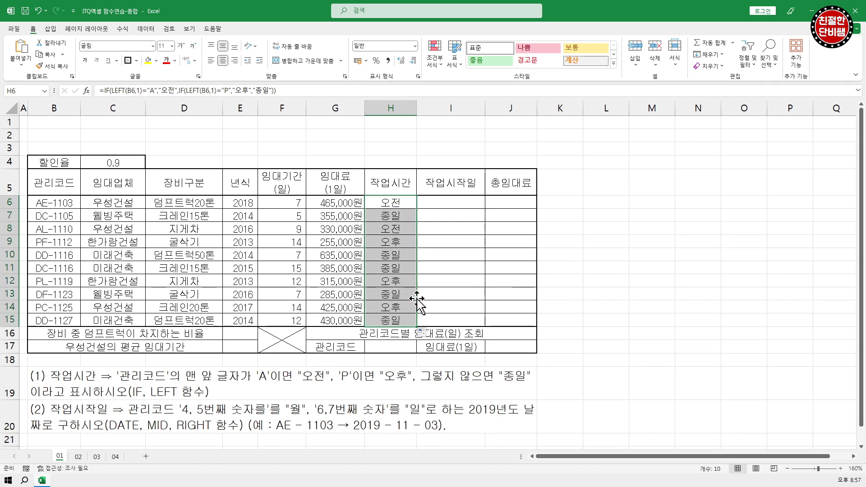
click(403, 207)
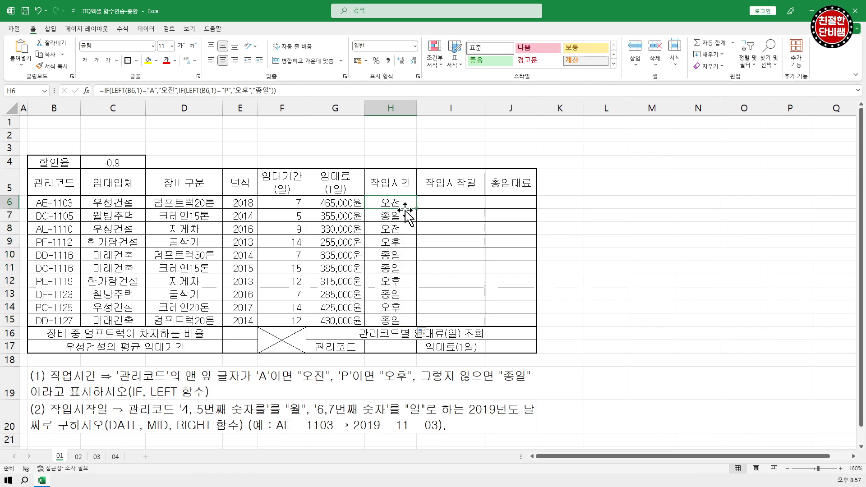
click(408, 319)
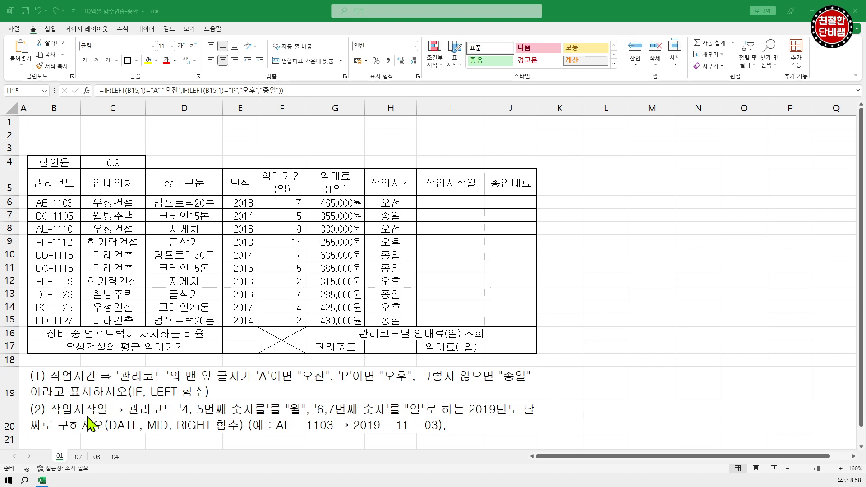
key(ctrl+2)
drag(135, 416, 217, 418)
drag(286, 411, 298, 413)
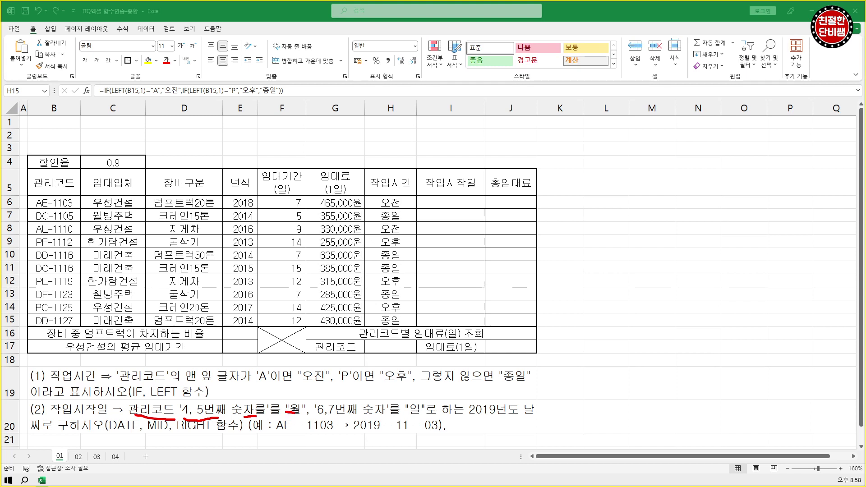
mouse_move(33, 209)
mouse_down()
mouse_move(80, 209)
mouse_move(83, 196)
mouse_up()
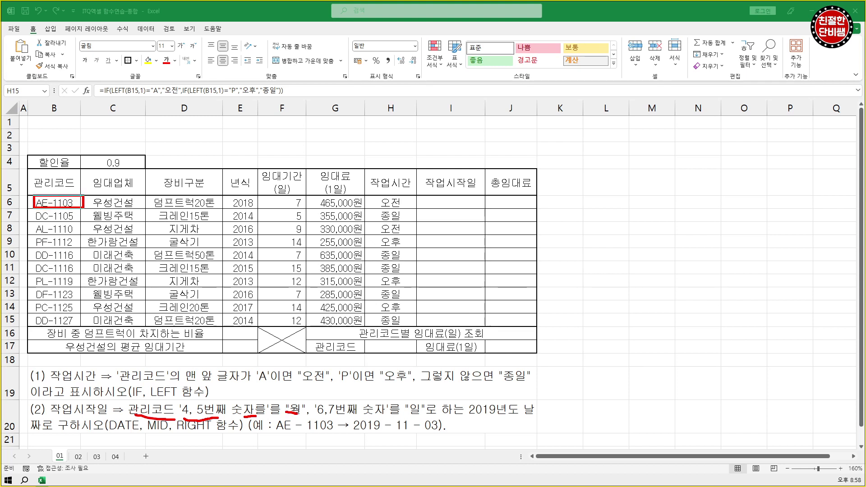
drag(36, 180, 45, 199)
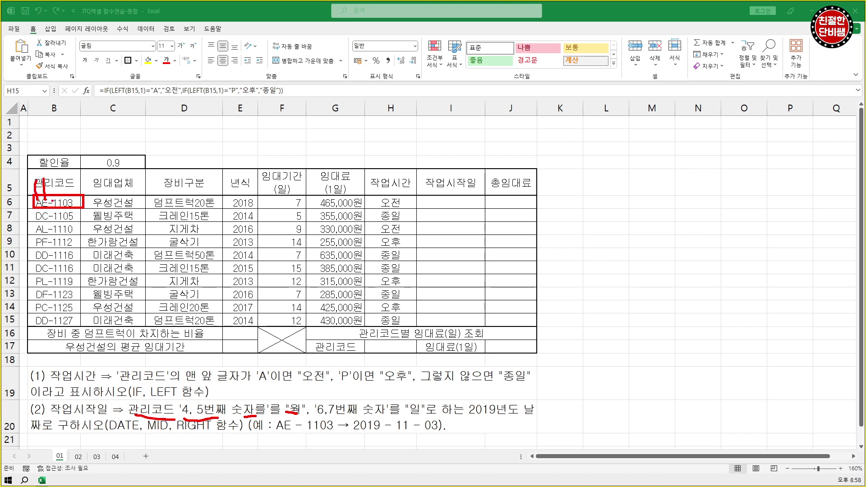
mouse_move(46, 179)
mouse_down()
mouse_move(54, 196)
mouse_move(72, 179)
mouse_up()
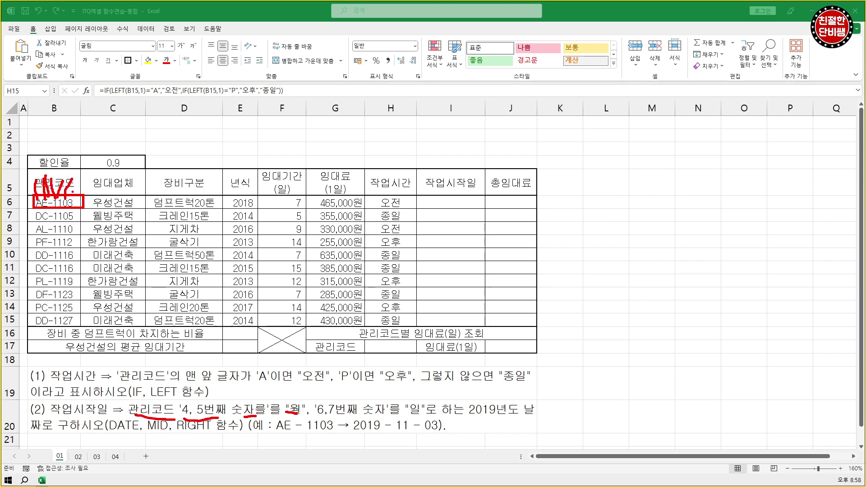
click(176, 404)
key(e)
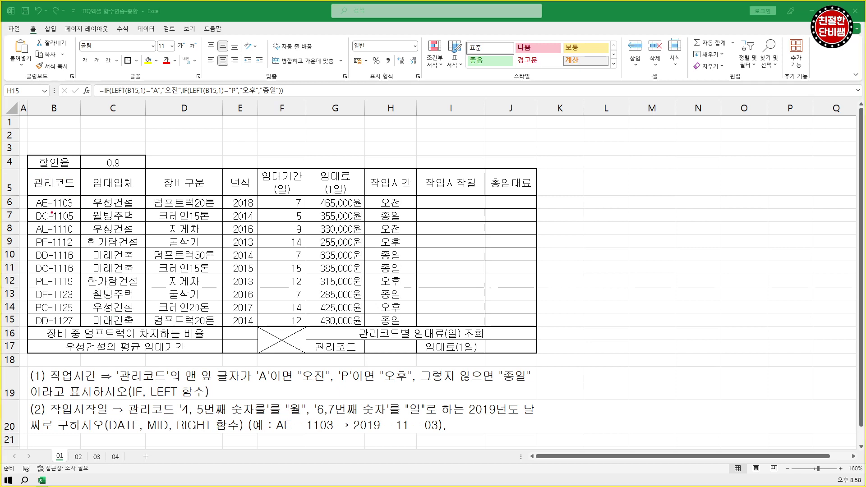
drag(54, 208, 59, 208)
drag(280, 417, 297, 417)
drag(294, 386, 284, 381)
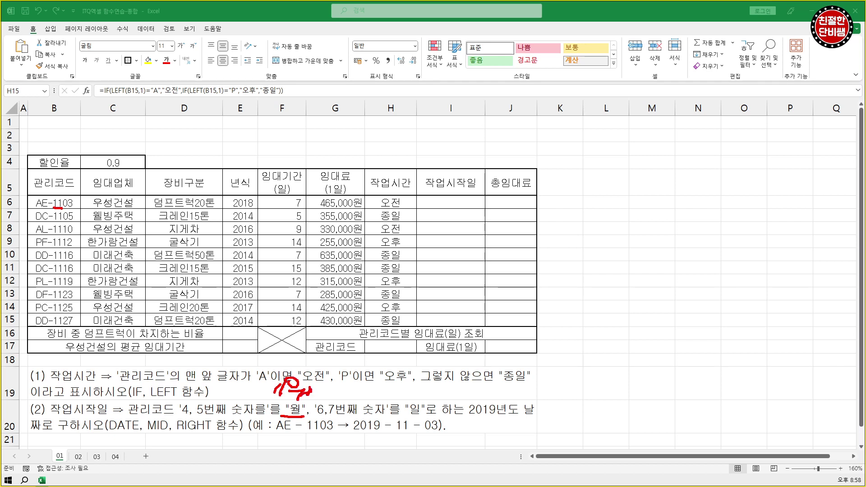
drag(300, 402, 345, 418)
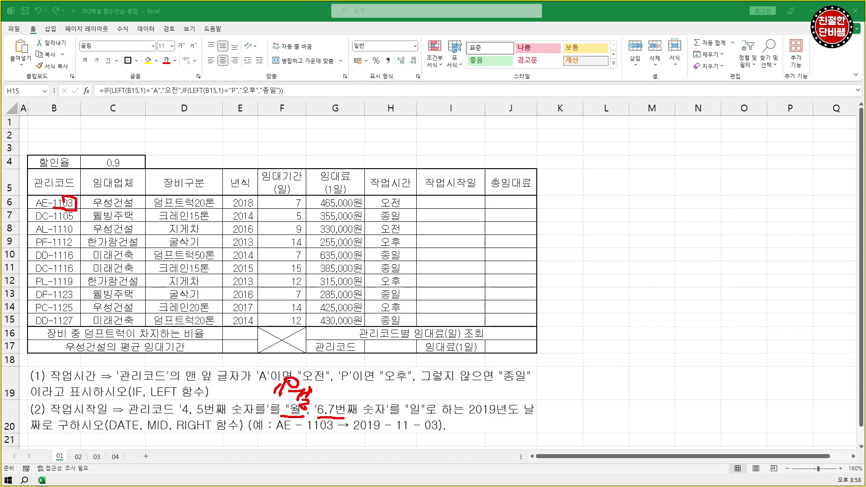
drag(402, 422, 430, 418)
drag(404, 380, 423, 381)
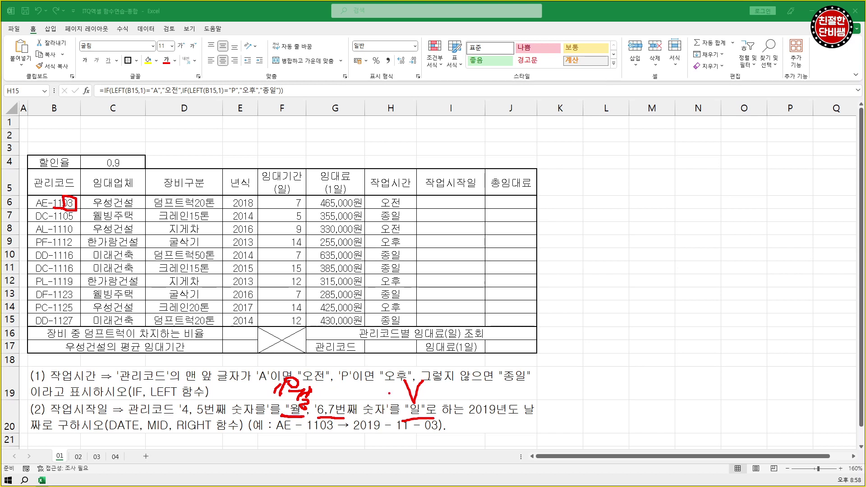
mouse_move(393, 386)
mouse_down()
mouse_move(392, 398)
mouse_move(384, 393)
mouse_move(545, 416)
mouse_up()
mouse_move(350, 436)
mouse_down()
mouse_move(407, 444)
mouse_move(452, 434)
mouse_up()
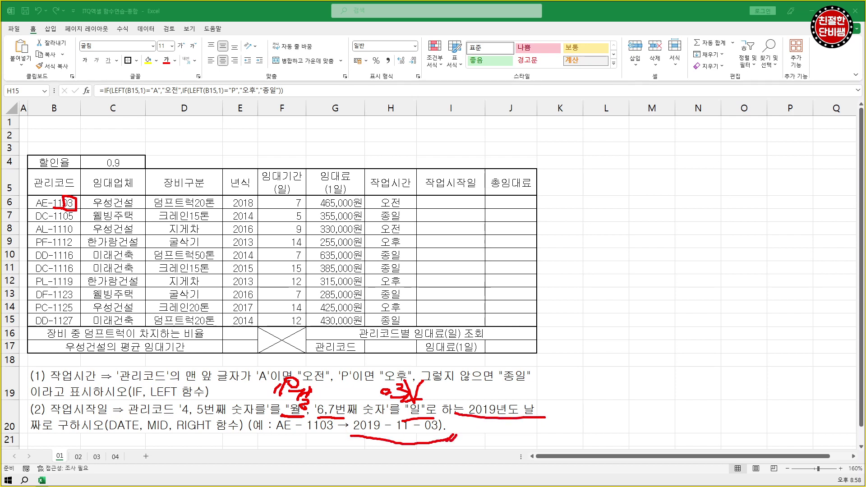
mouse_move(105, 434)
mouse_down()
mouse_move(135, 437)
mouse_move(143, 423)
mouse_move(105, 435)
mouse_up()
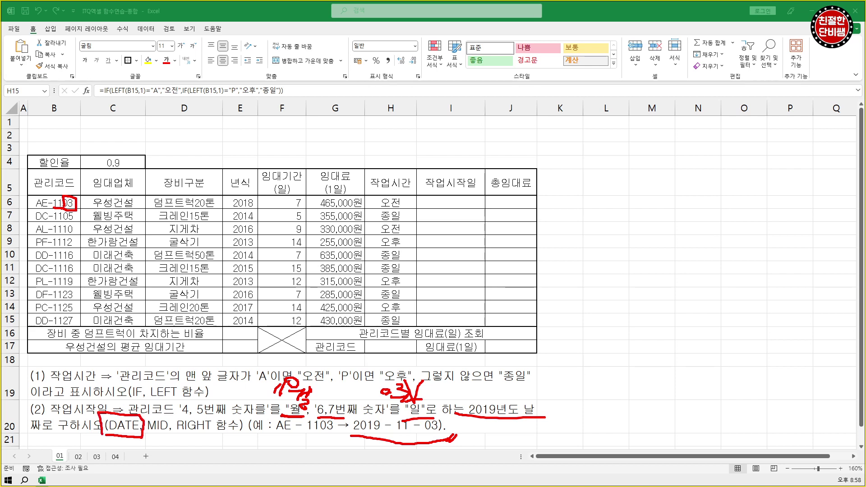
drag(532, 314, 523, 321)
mouse_move(564, 302)
mouse_down()
mouse_move(584, 311)
mouse_move(570, 302)
mouse_move(601, 285)
mouse_move(619, 292)
mouse_up()
mouse_move(645, 280)
mouse_down()
mouse_move(658, 307)
mouse_move(646, 272)
mouse_up()
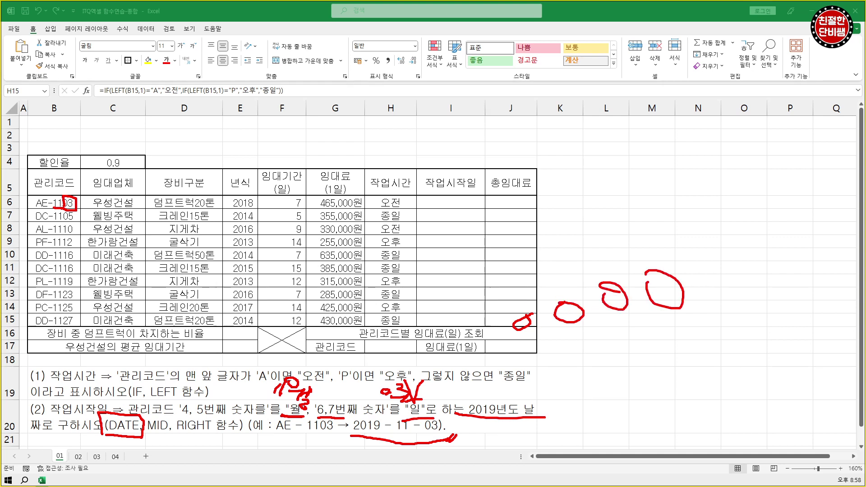
drag(637, 309, 638, 321)
drag(550, 350, 688, 336)
drag(592, 353, 457, 428)
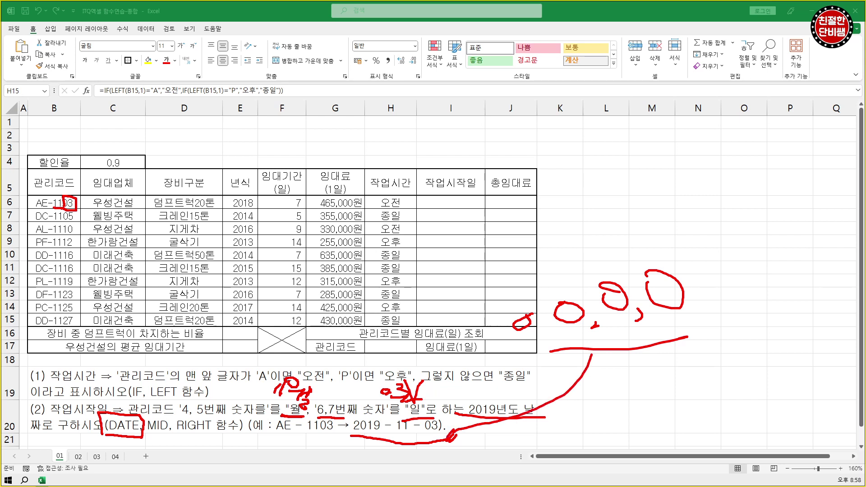
mouse_move(345, 440)
mouse_down()
mouse_move(388, 444)
mouse_move(458, 432)
mouse_move(353, 408)
mouse_move(346, 445)
mouse_up()
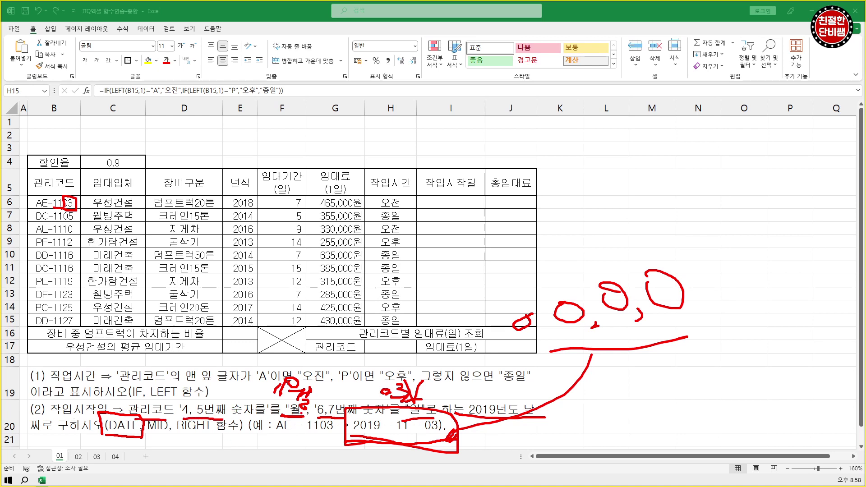
mouse_move(321, 411)
mouse_down()
mouse_move(312, 365)
mouse_move(333, 406)
mouse_up()
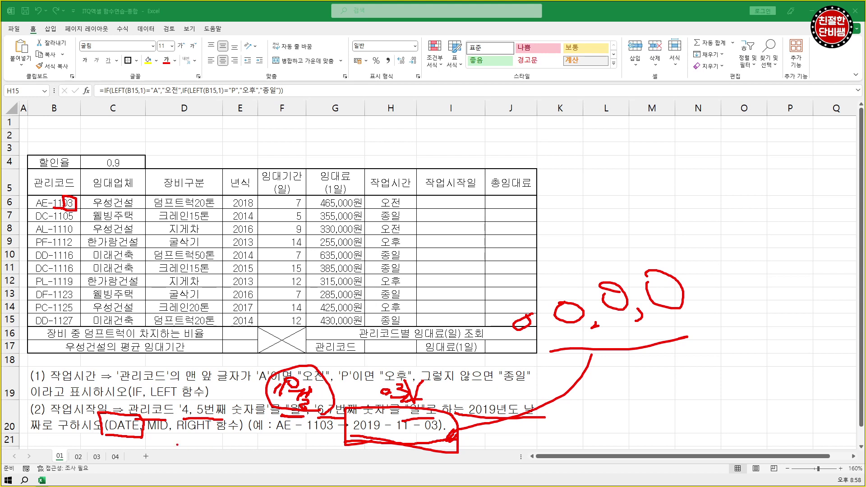
mouse_move(149, 437)
mouse_down()
mouse_move(170, 437)
mouse_move(167, 447)
mouse_up()
key(e)
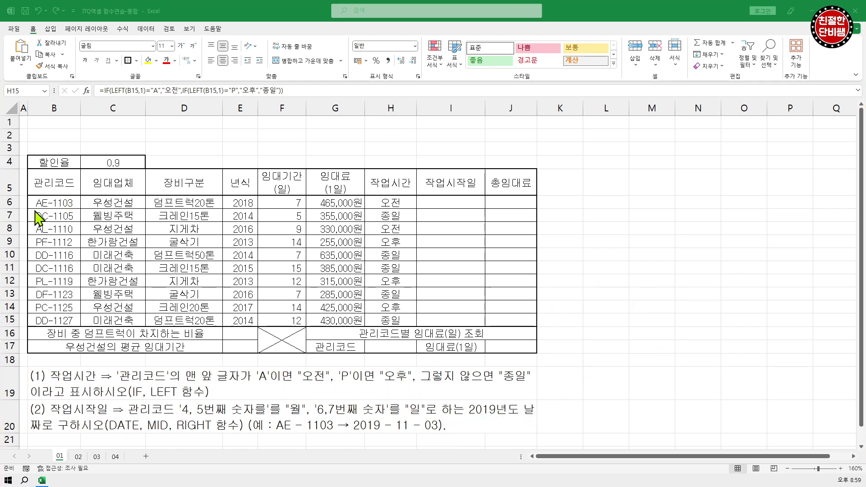
drag(34, 210, 97, 211)
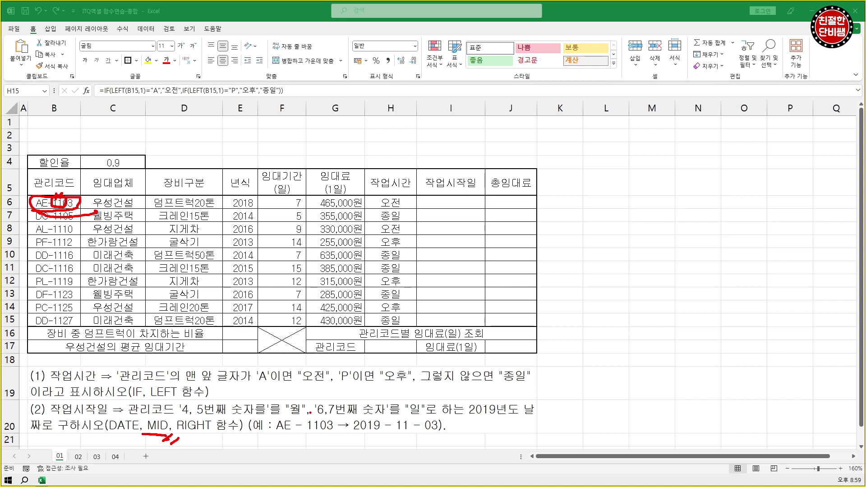
drag(308, 411, 336, 412)
key(e)
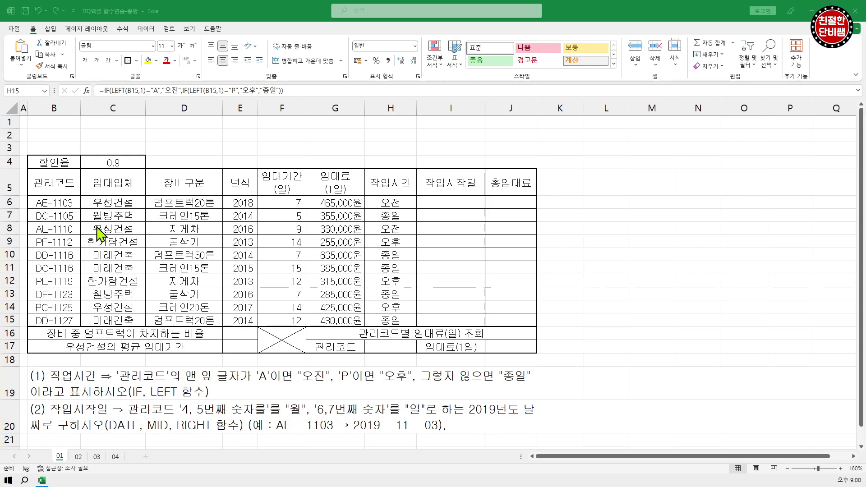
drag(64, 210, 77, 208)
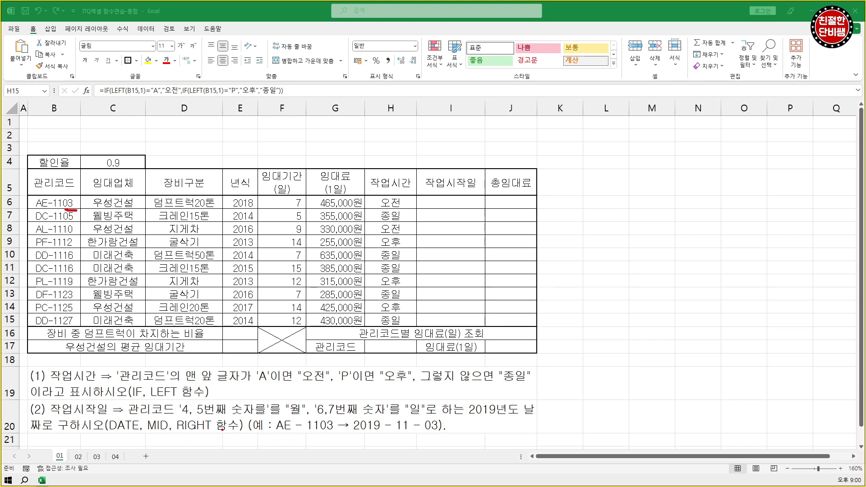
drag(177, 434, 228, 446)
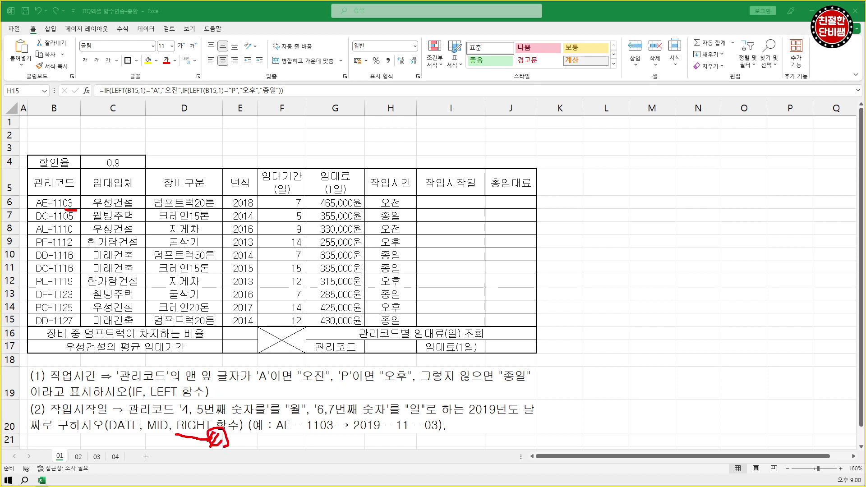
drag(77, 209, 66, 193)
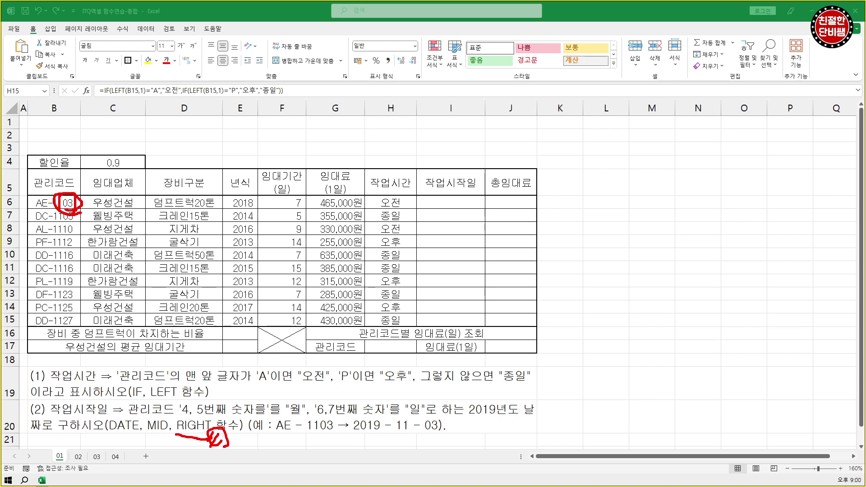
key(Escape)
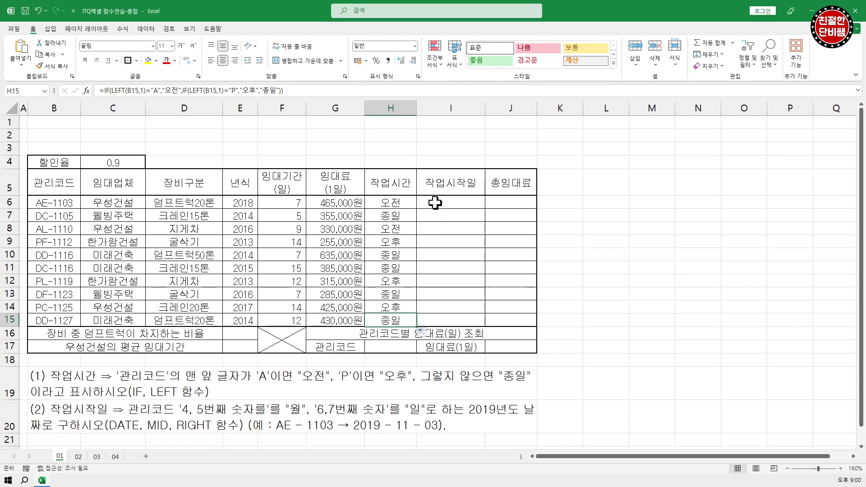
Step: Start a DATE formula in I6, the first 작업시작일 cell, and open its function arguments clear of the table cell
click(460, 202)
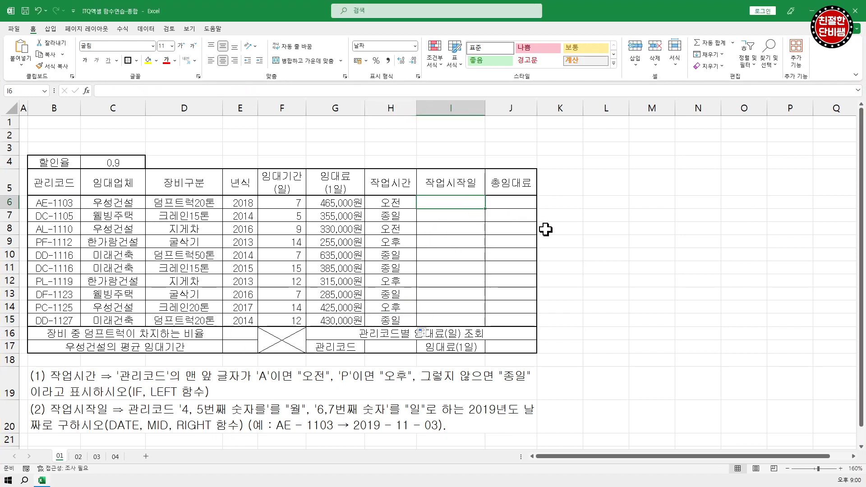
text(=)
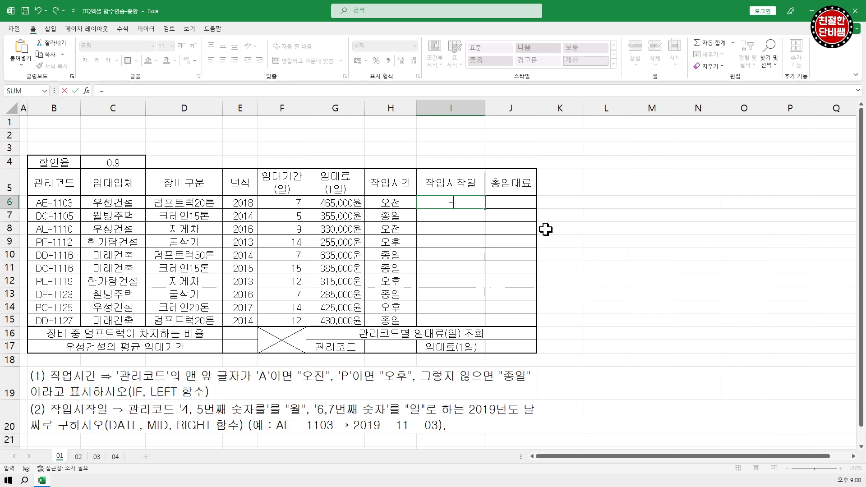
text(d)
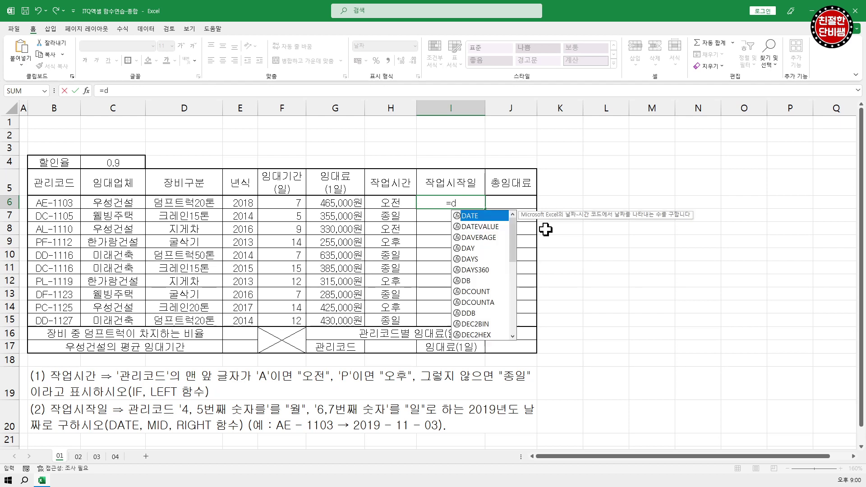
text(ate)
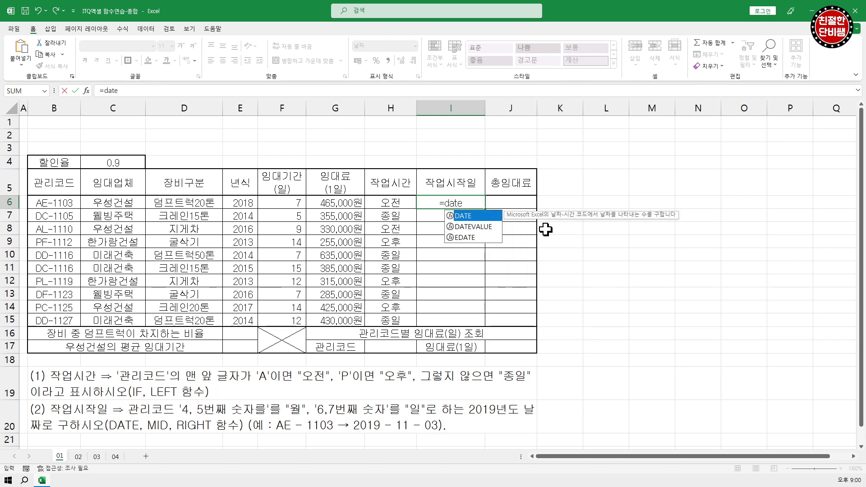
text(()
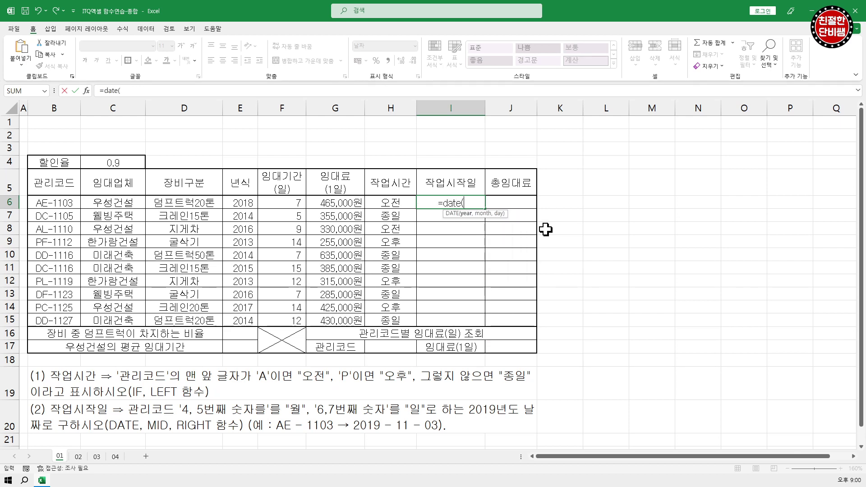
click(86, 91)
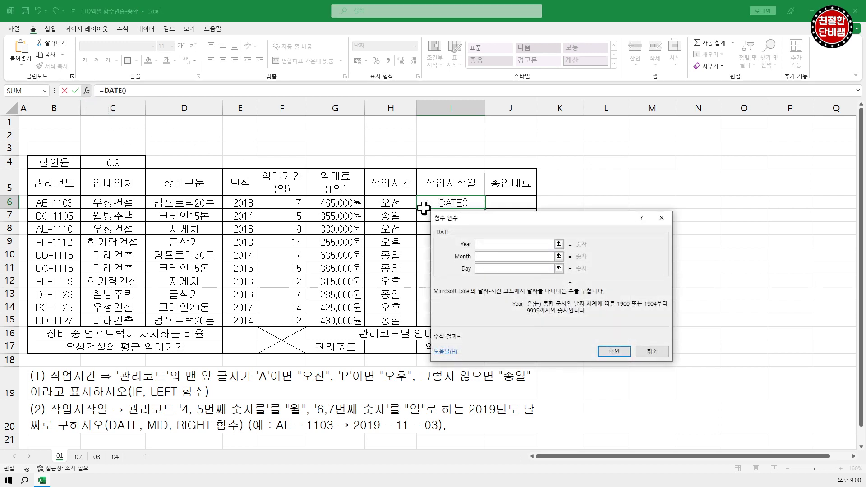
drag(469, 220, 536, 213)
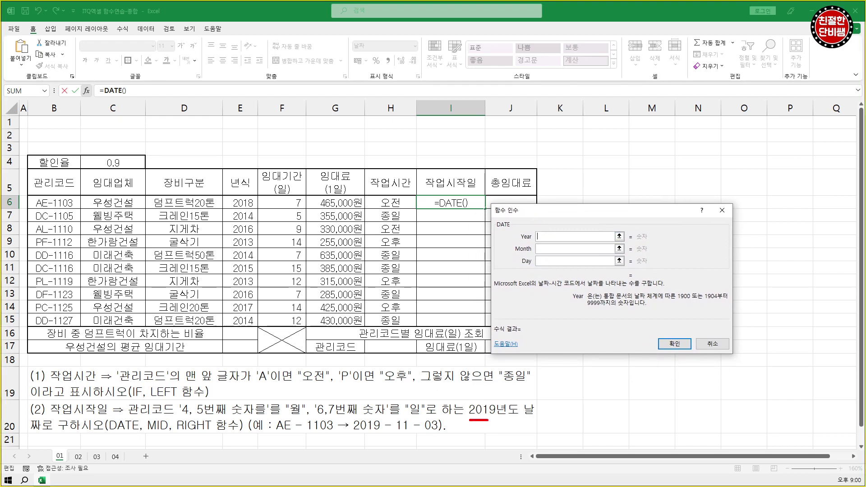
Step: Set the DATE function's Year argument to 2019
drag(530, 434, 541, 428)
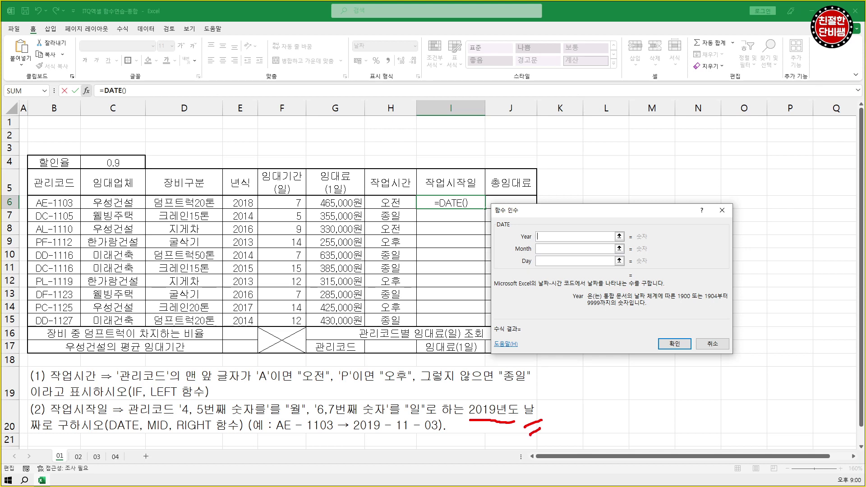
key(Escape)
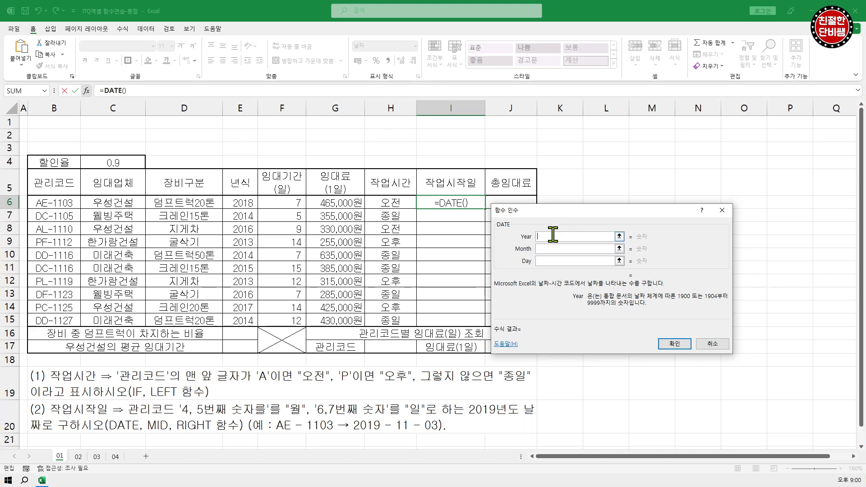
text(2019)
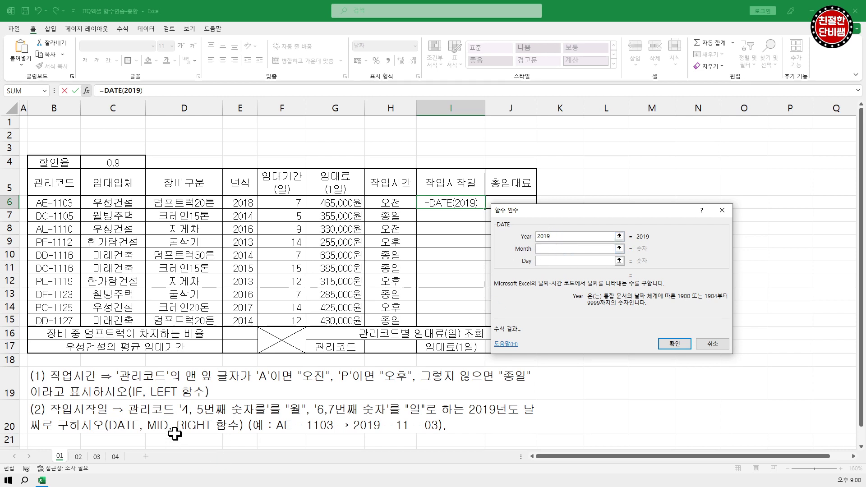
Step: Nest the MID function as DATE's Month argument and open the arguments of MID
key(ctrl+2)
drag(135, 416, 233, 421)
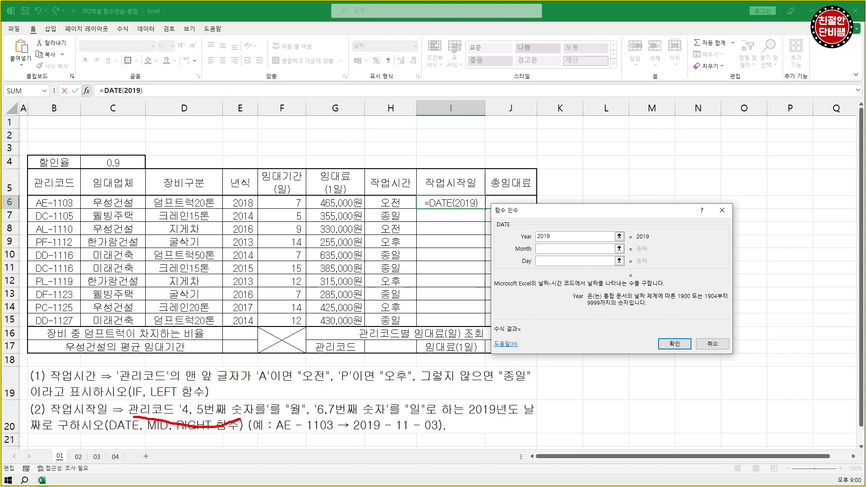
key(Escape)
click(572, 248)
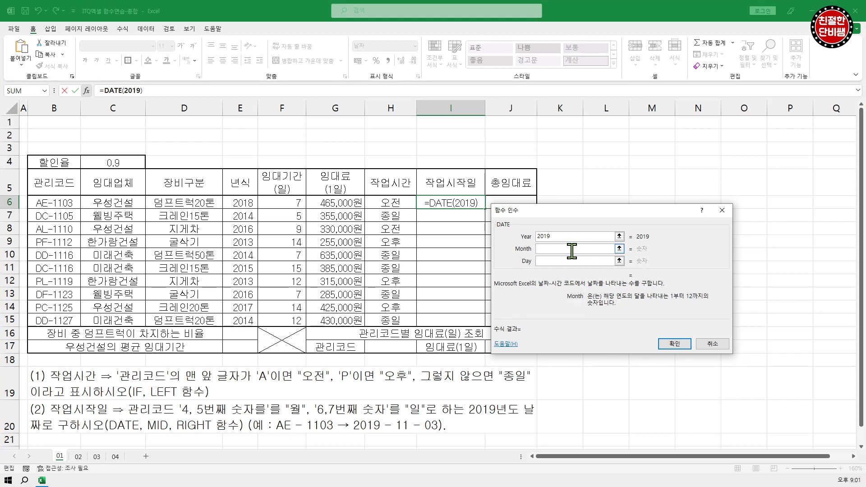
text(mid()
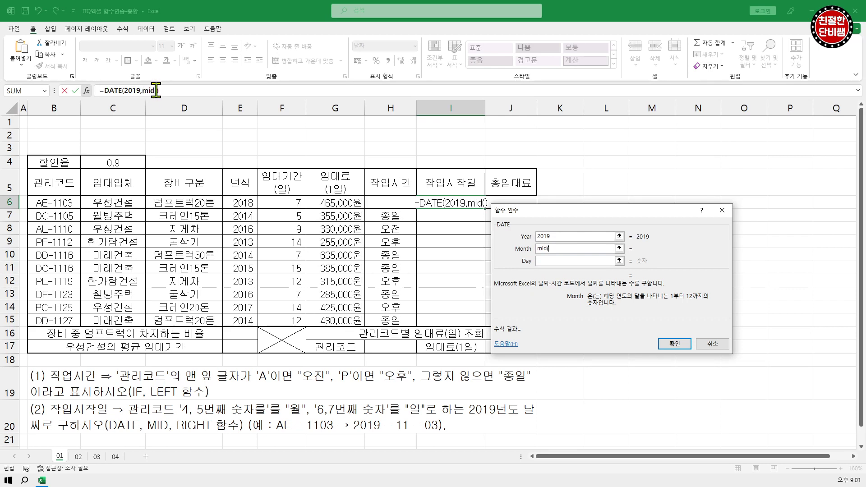
click(154, 91)
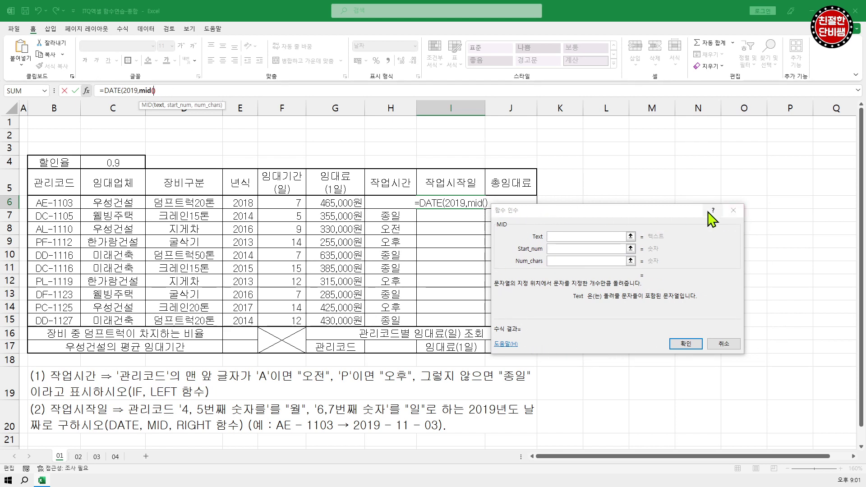
Step: Set the MID arguments to text B6, start position 4 and 2 characters
click(558, 234)
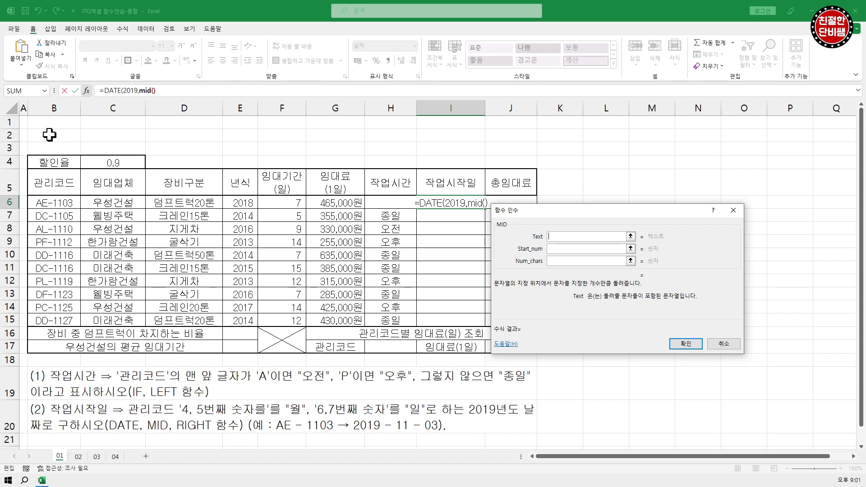
click(52, 206)
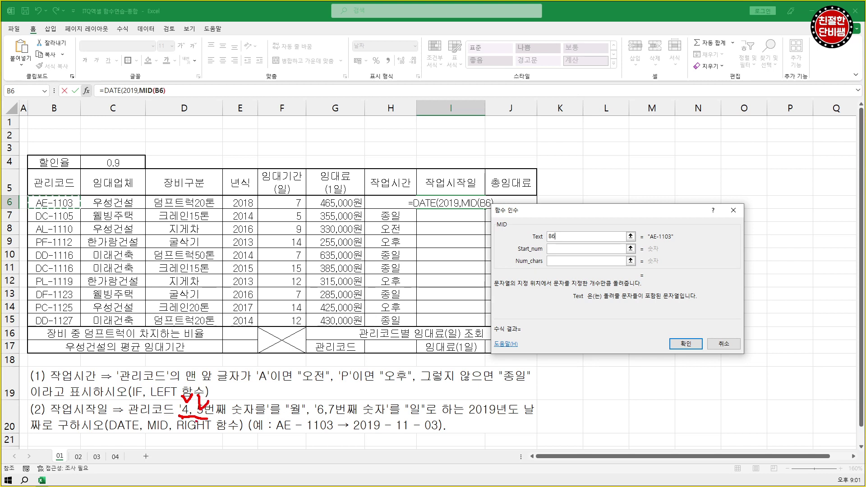
drag(181, 396, 193, 405)
mouse_move(237, 386)
mouse_down()
mouse_move(244, 400)
mouse_move(260, 399)
mouse_move(211, 375)
mouse_move(262, 401)
mouse_up()
key(Escape)
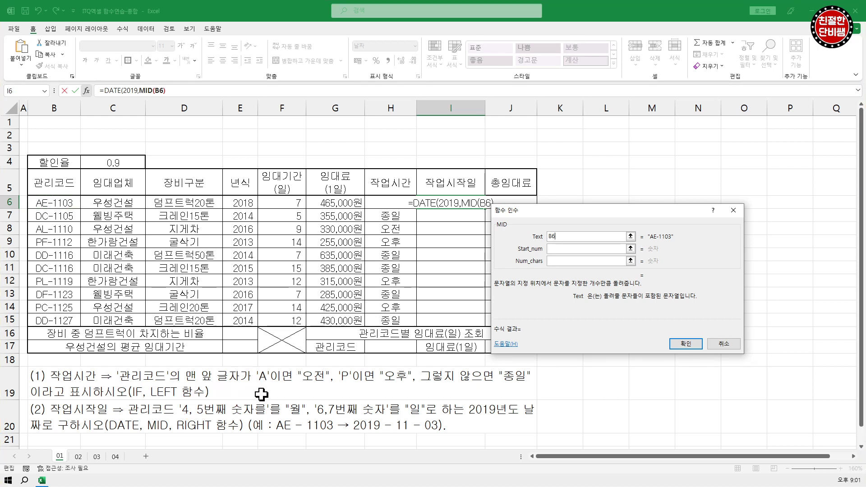
click(551, 248)
text(4)
click(572, 261)
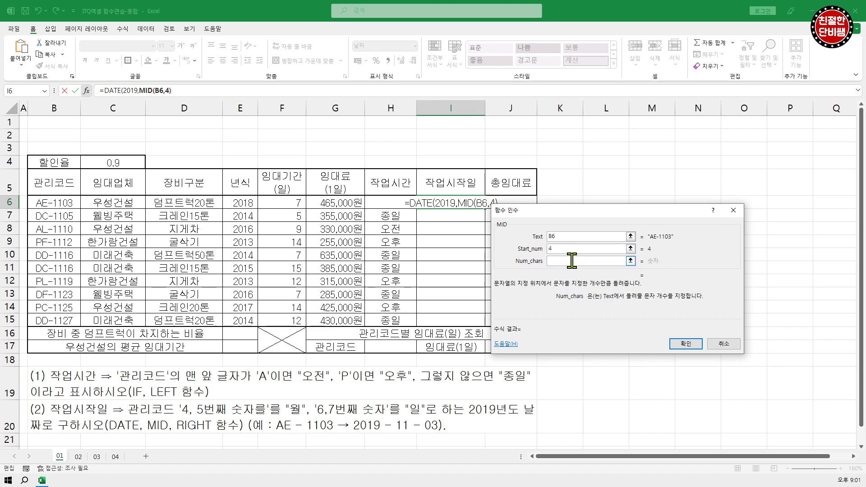
text(2)
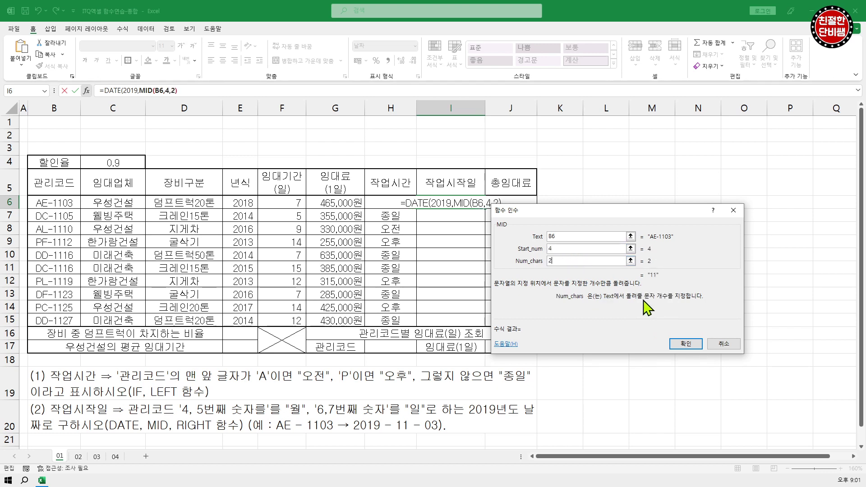
key(ctrl+2)
key(Escape)
Step: Return to the DATE arguments, nest the RIGHT function as the Day argument and open the arguments of RIGHT
click(113, 90)
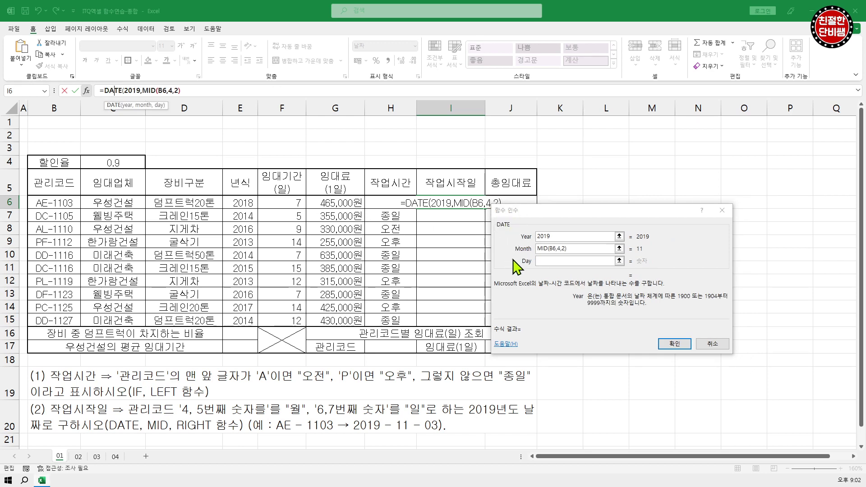
click(550, 261)
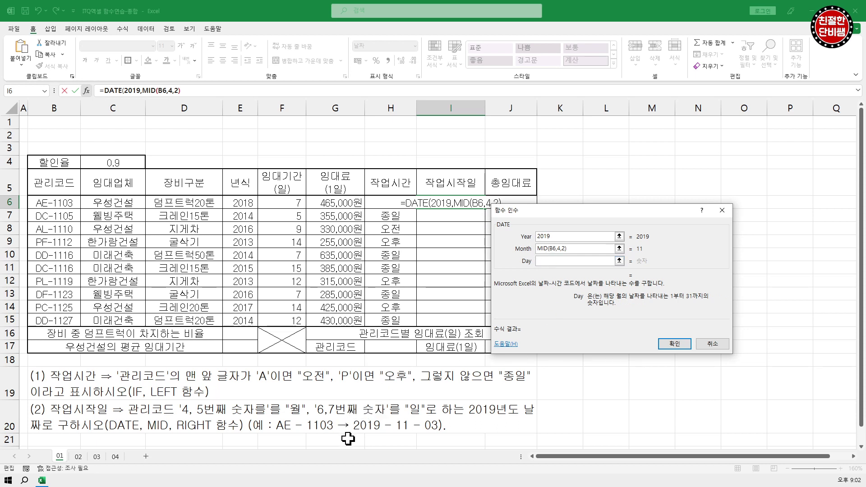
drag(316, 417, 337, 416)
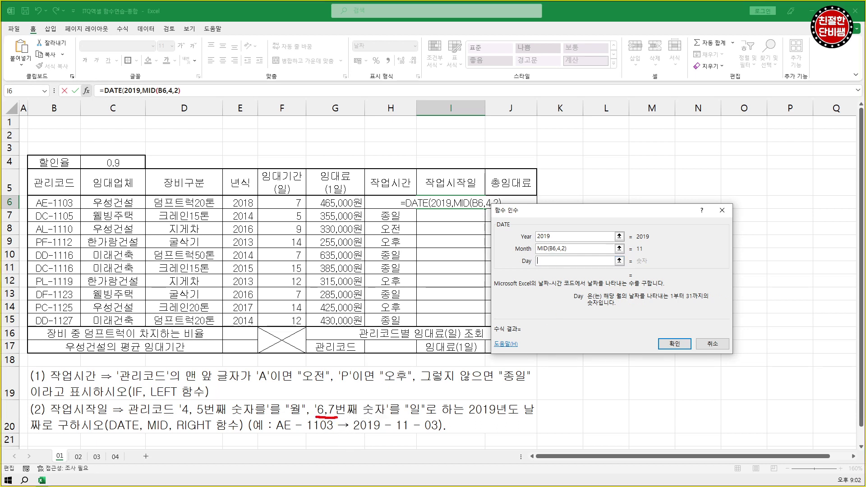
drag(38, 211, 71, 212)
drag(177, 435, 221, 437)
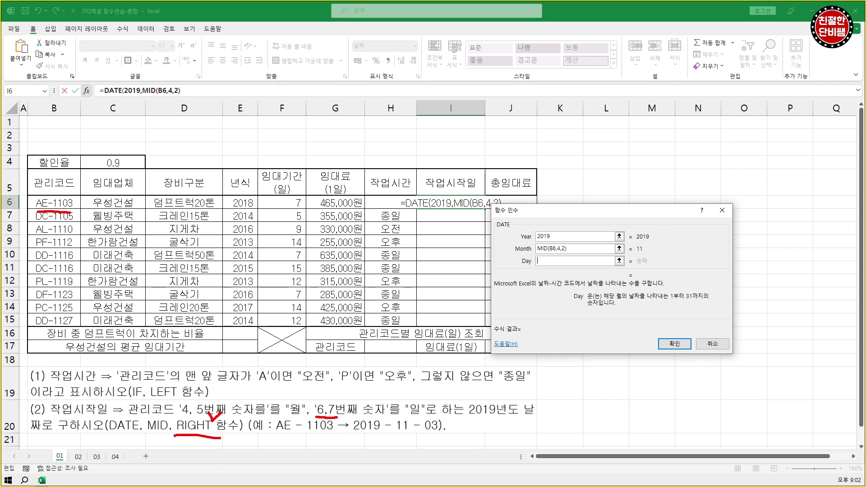
key(Escape)
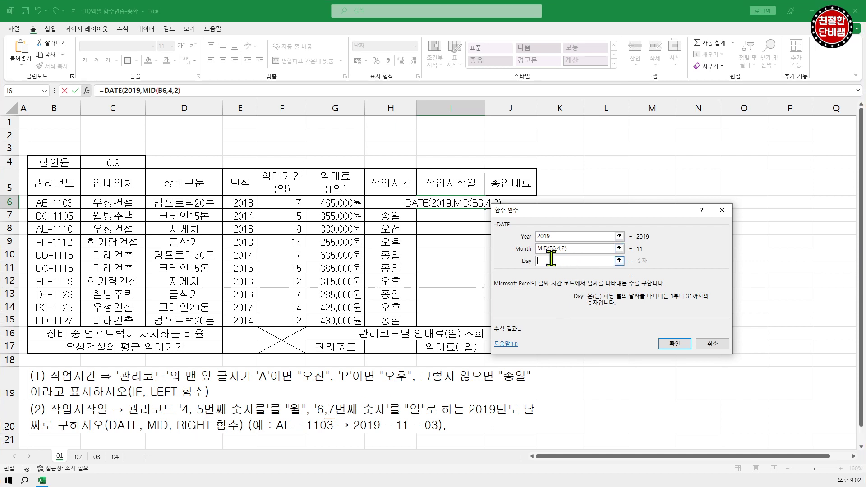
text(r)
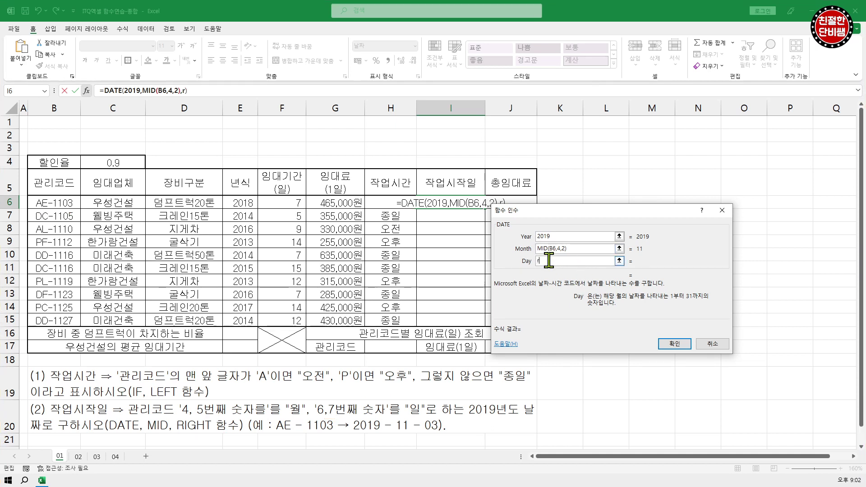
text(ight)
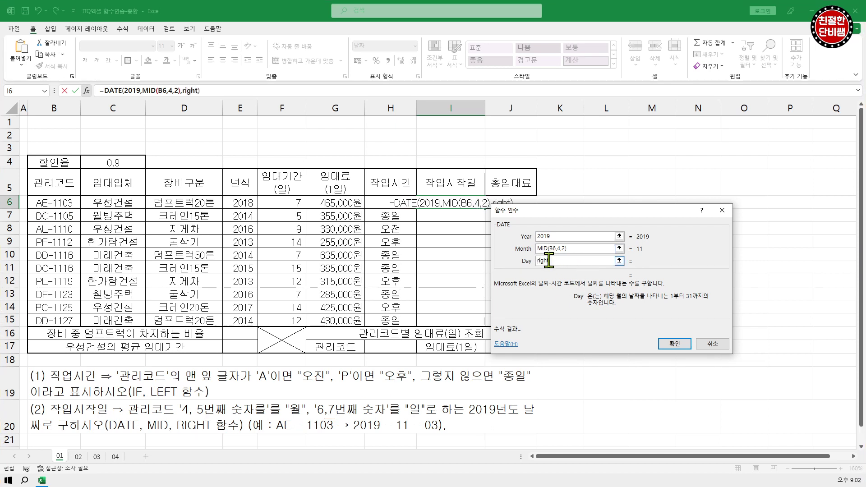
text(()
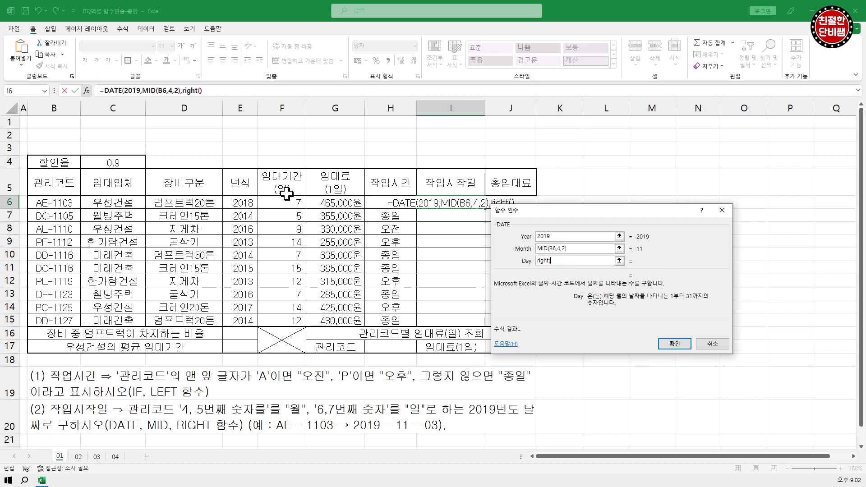
click(199, 90)
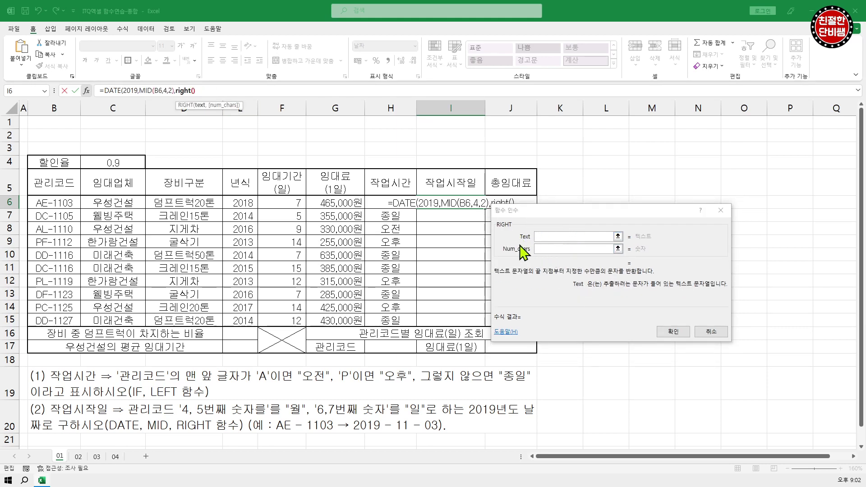
Step: Set the RIGHT arguments to text B6 and 2 characters
click(541, 237)
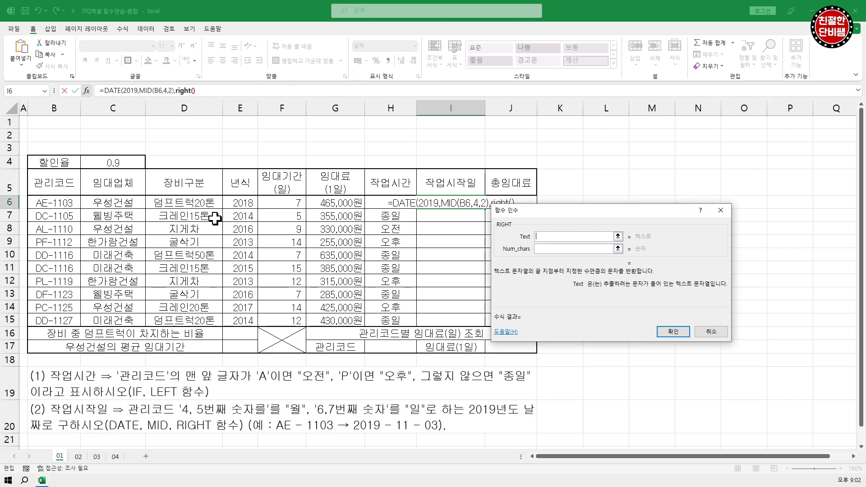
click(53, 203)
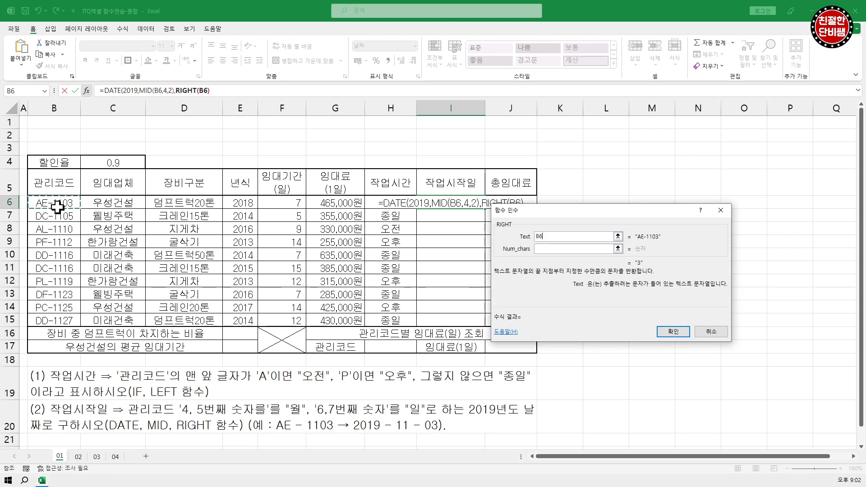
click(541, 249)
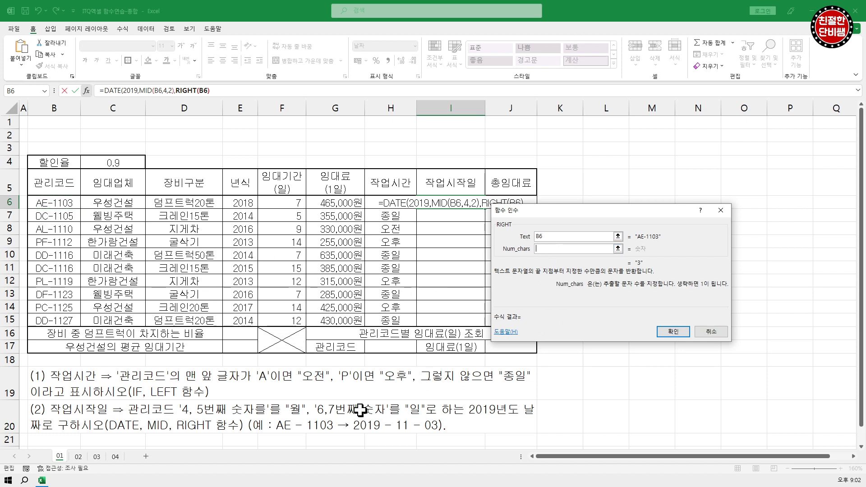
drag(182, 435, 220, 438)
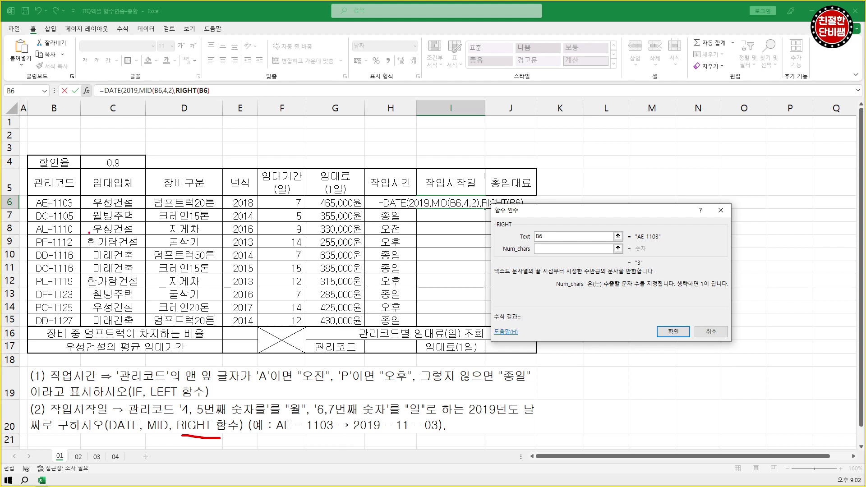
drag(78, 206, 71, 209)
drag(70, 192, 72, 197)
key(Escape)
text(2)
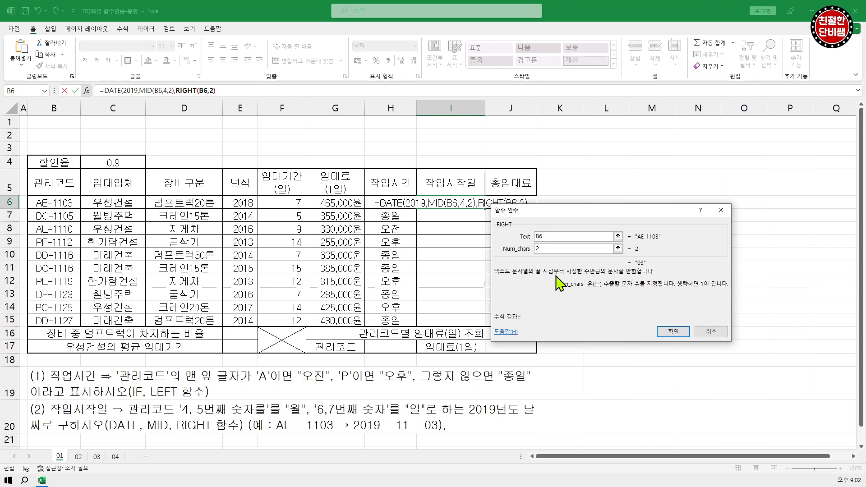
key(ctrl+2)
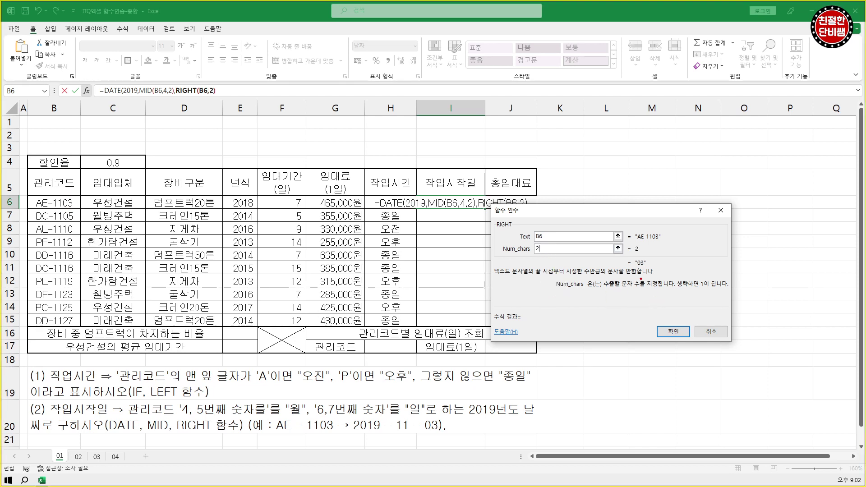
key(Escape)
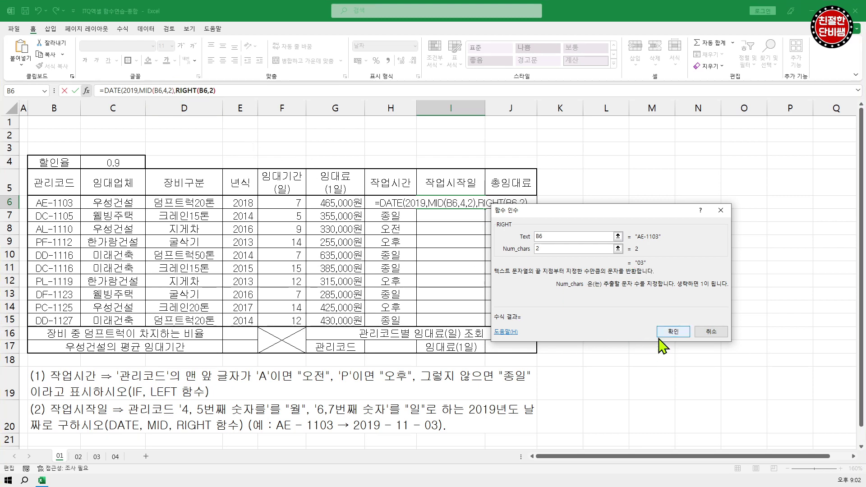
Step: Complete the nested date formula in I6, accepting the proposed correction to =DATE(2019,MID(B6,4,2),RIGHT(B6,2))
click(676, 334)
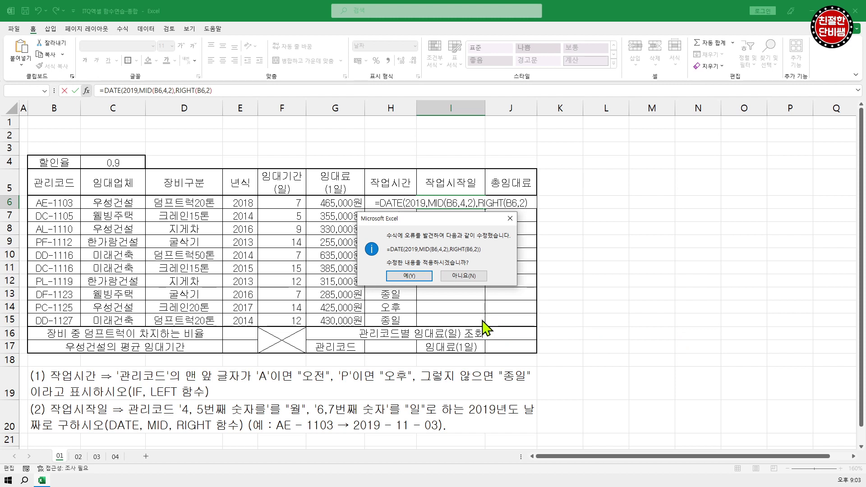
drag(397, 242, 419, 240)
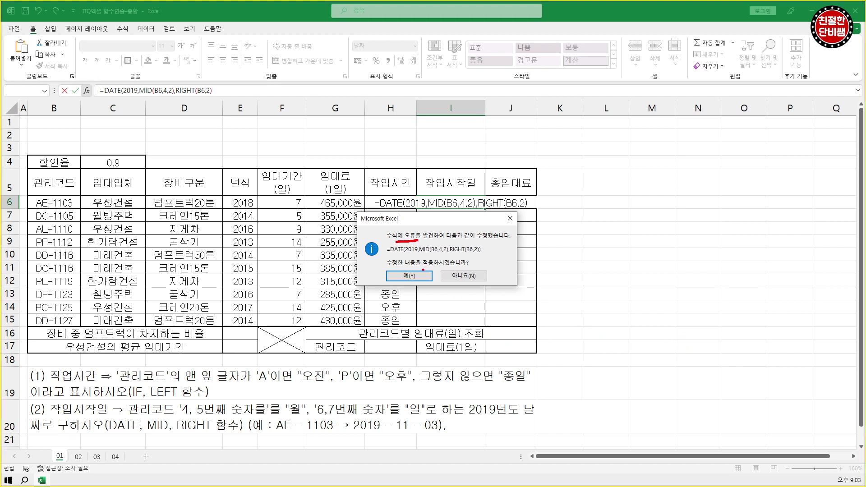
drag(450, 255, 469, 255)
drag(405, 247, 401, 254)
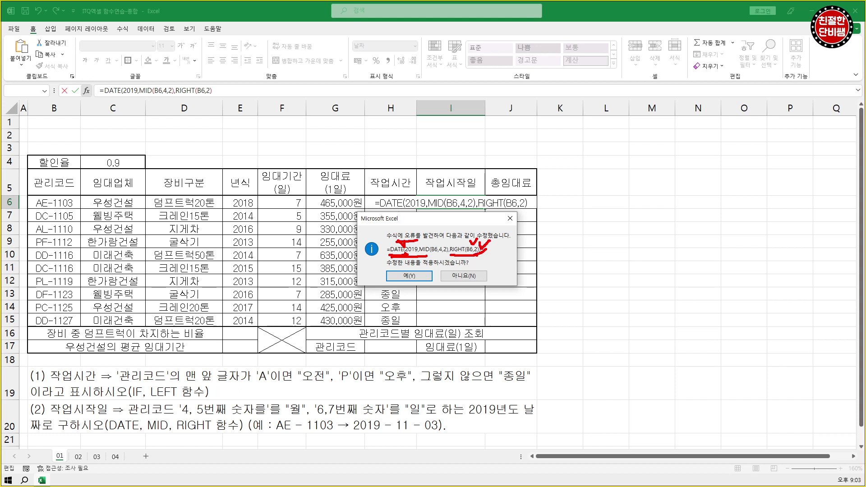
key(Escape)
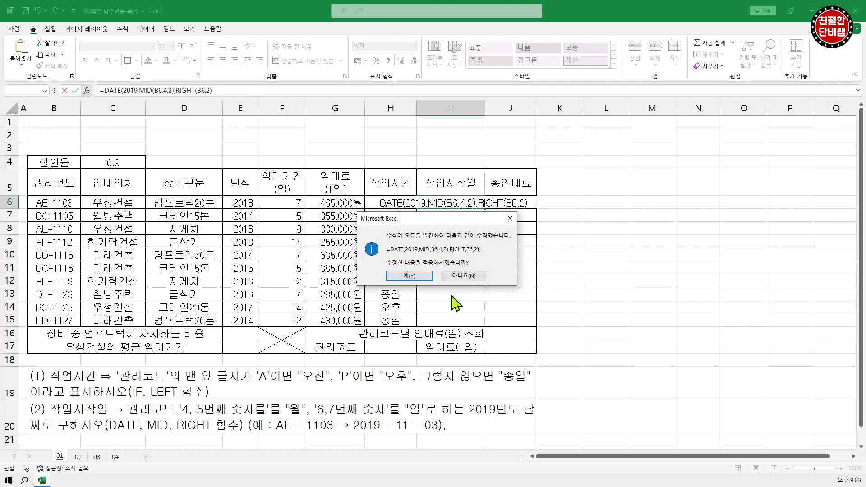
click(409, 275)
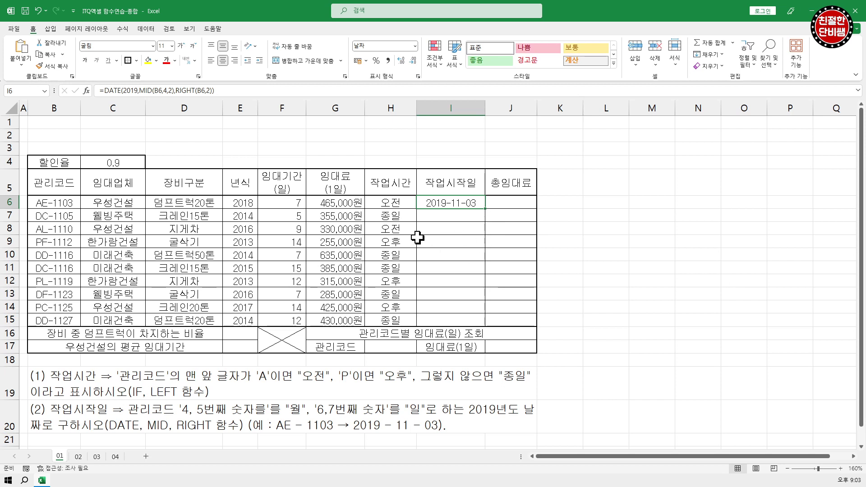
Step: Fill the 작업시작일 formula from I6 down through I15, and select the exercise (2) instruction cell below the table
drag(487, 209, 489, 328)
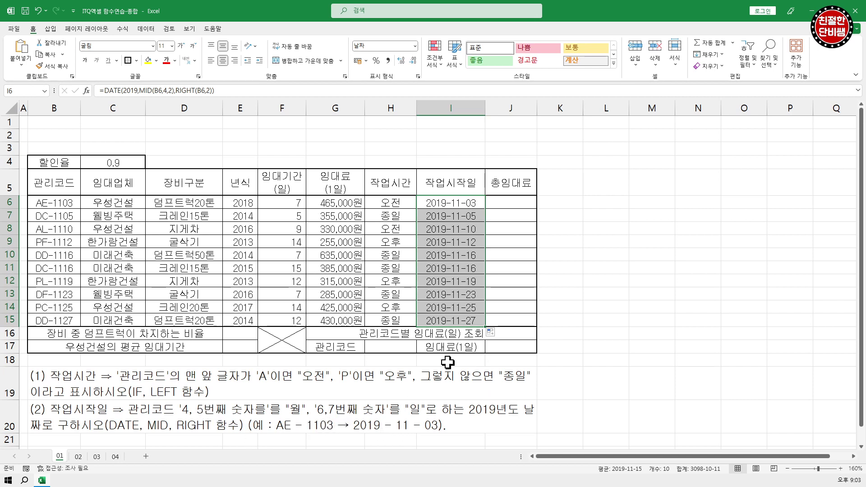
click(421, 417)
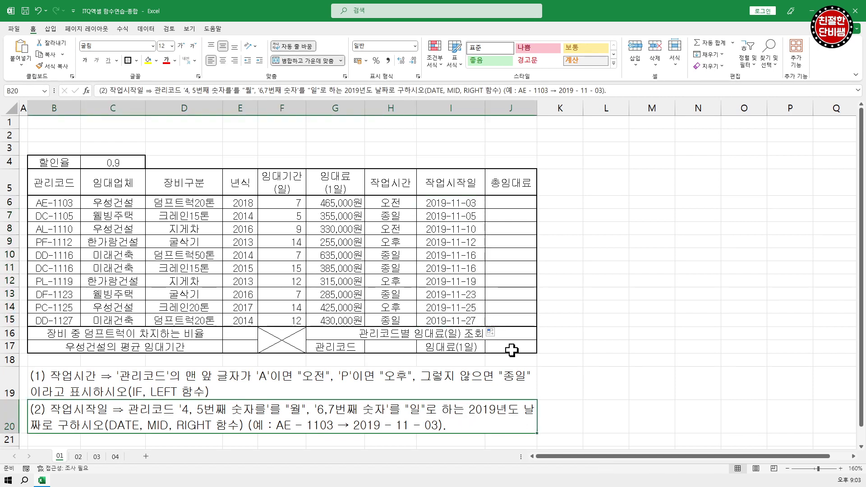